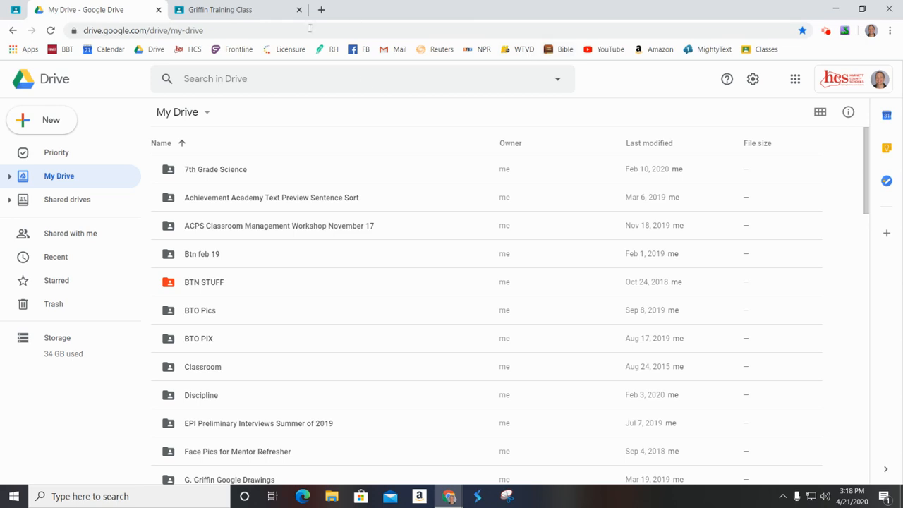
click(321, 9)
click(111, 51)
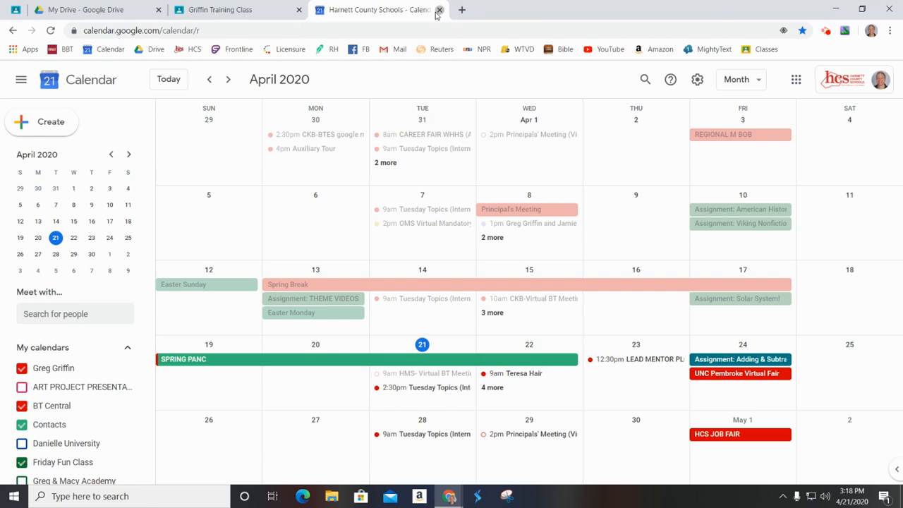
click(439, 10)
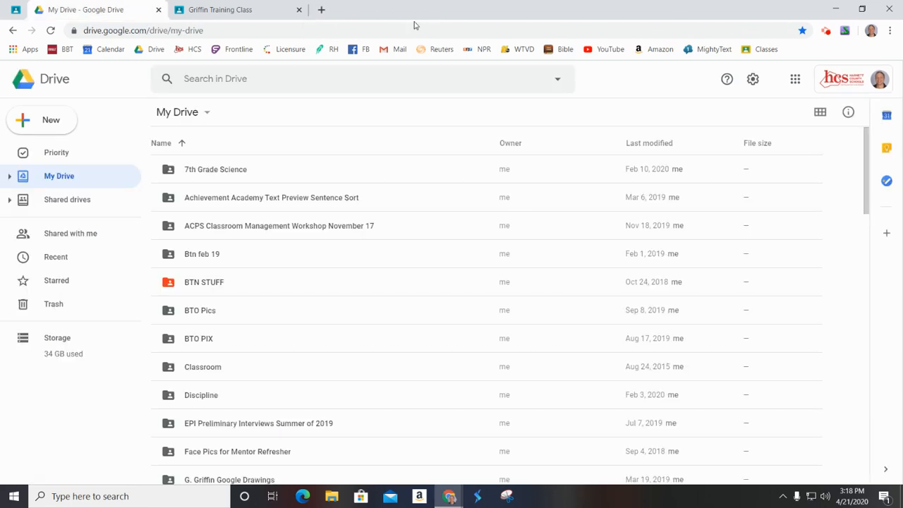
click(221, 12)
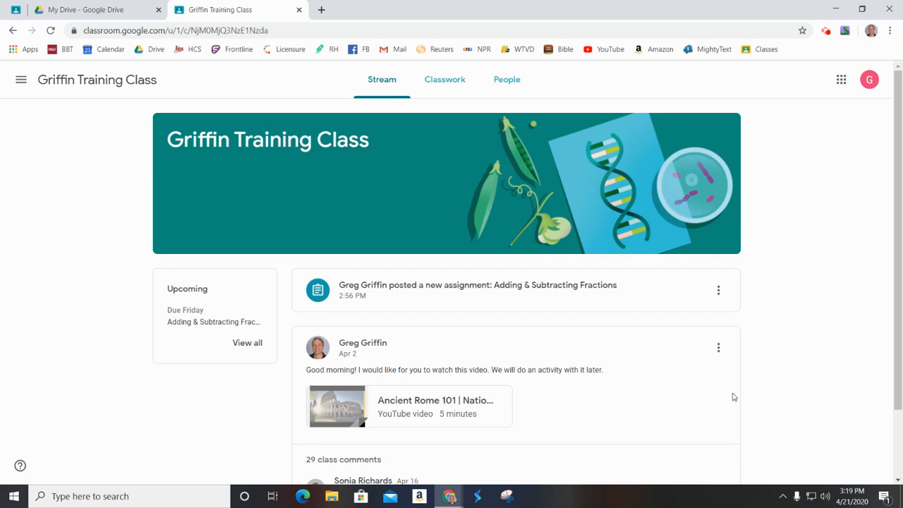
click(63, 10)
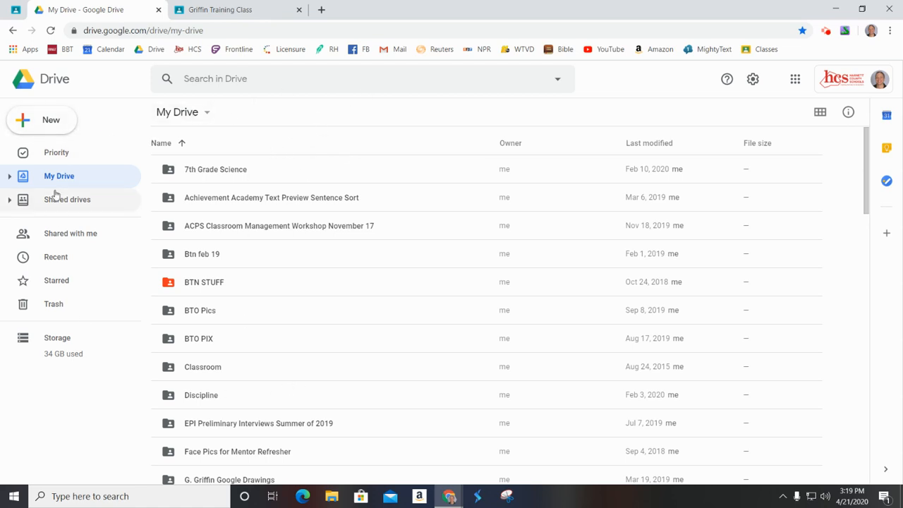
Step: Create a new Google Drawings file in My Drive
click(38, 131)
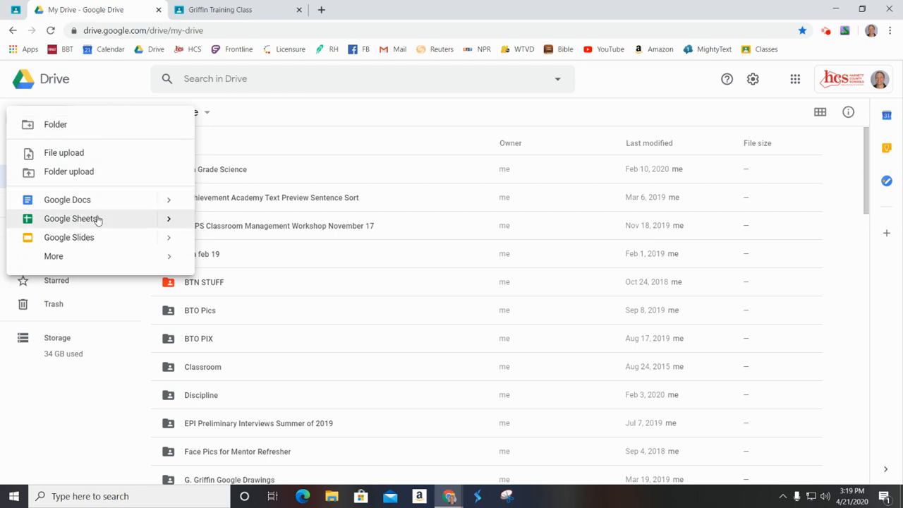
mouse_move(139, 265)
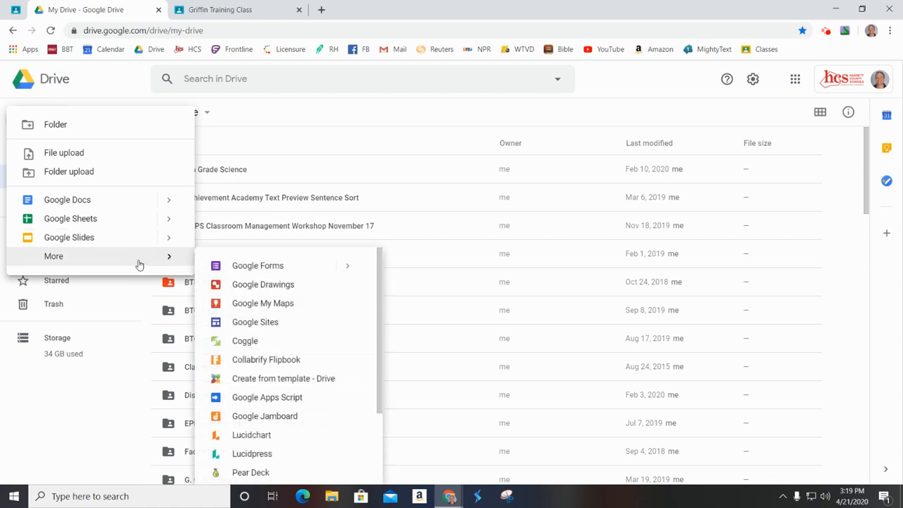
click(257, 290)
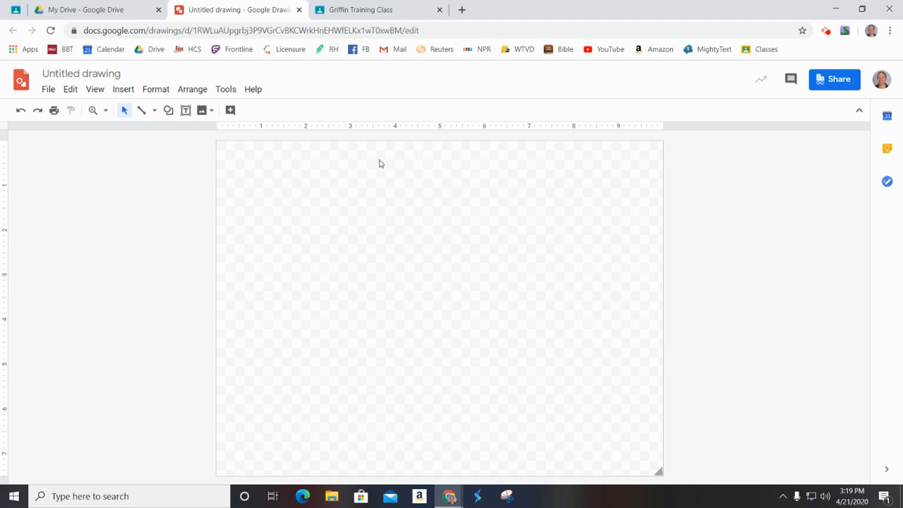
Step: Rename the untitled drawing as "Adding & Subtracting Fractions"
click(93, 74)
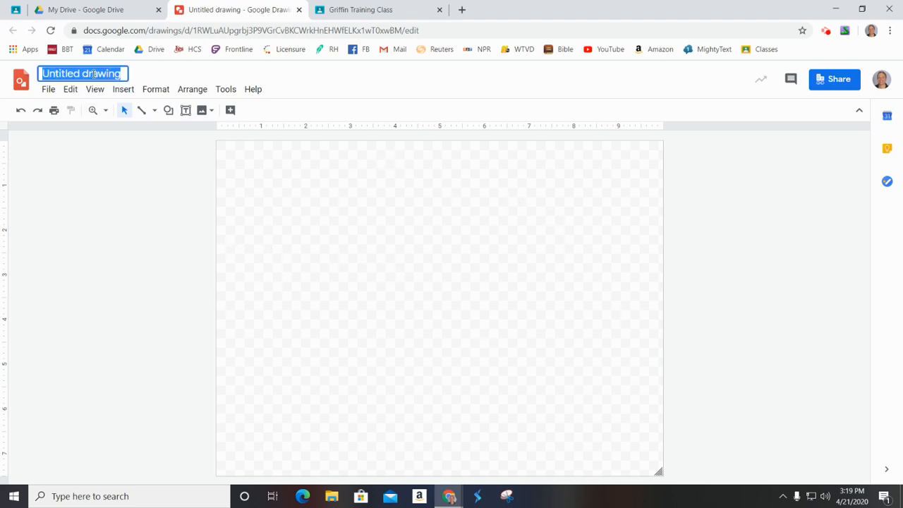
text(Ad)
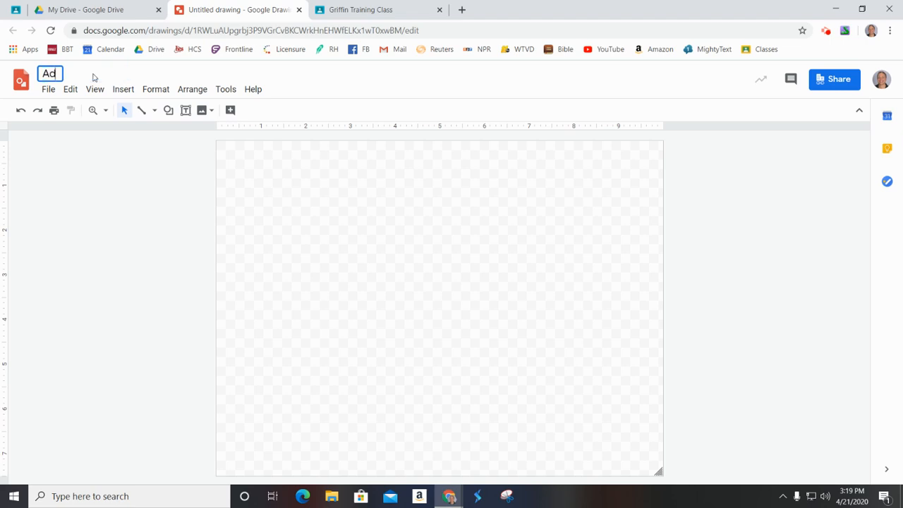
text(ding & Sub)
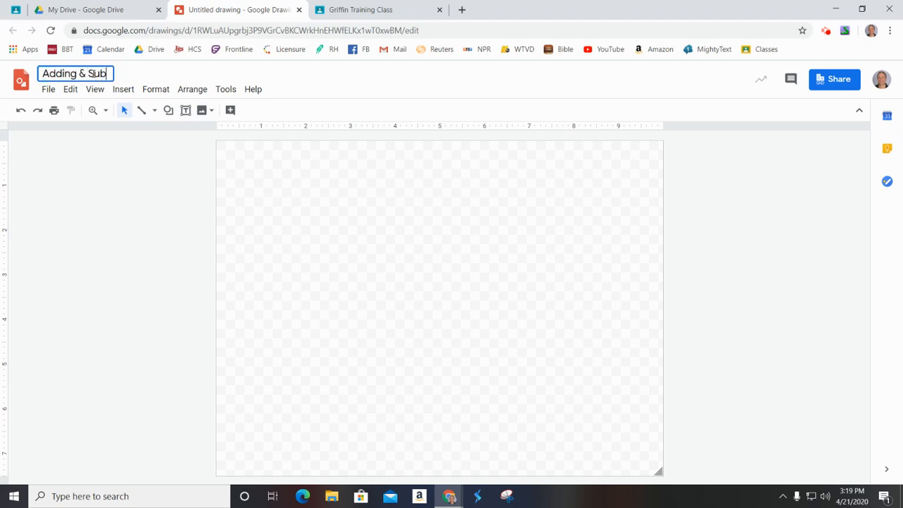
text(tracting Fractions)
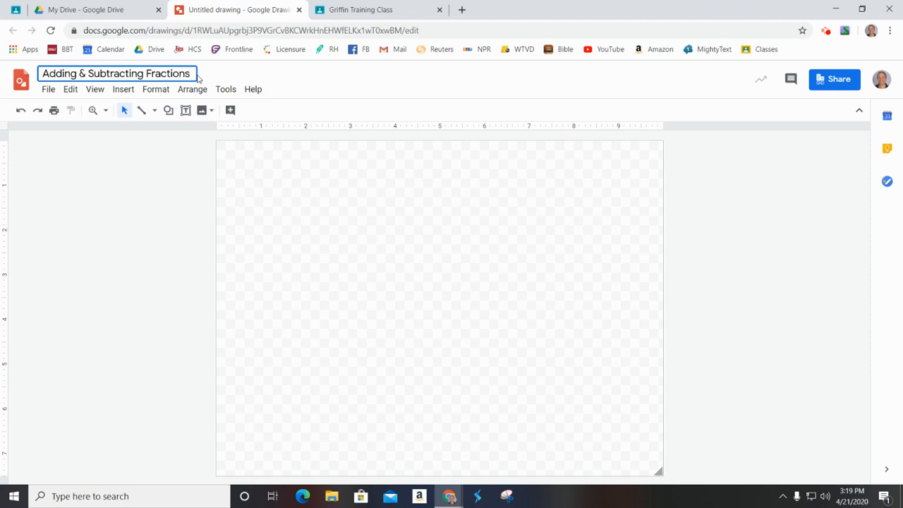
click(339, 221)
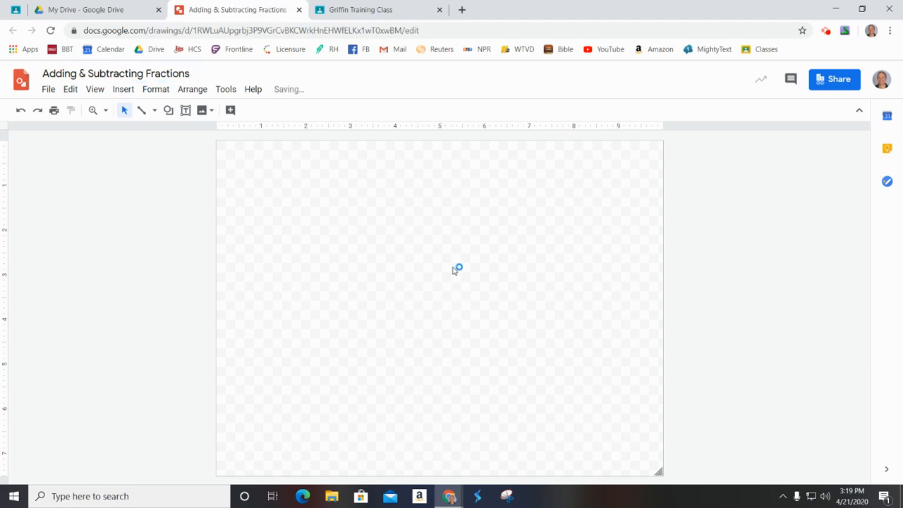
Step: Set the drawing's page size to Widescreen 16:10 and apply it
click(48, 89)
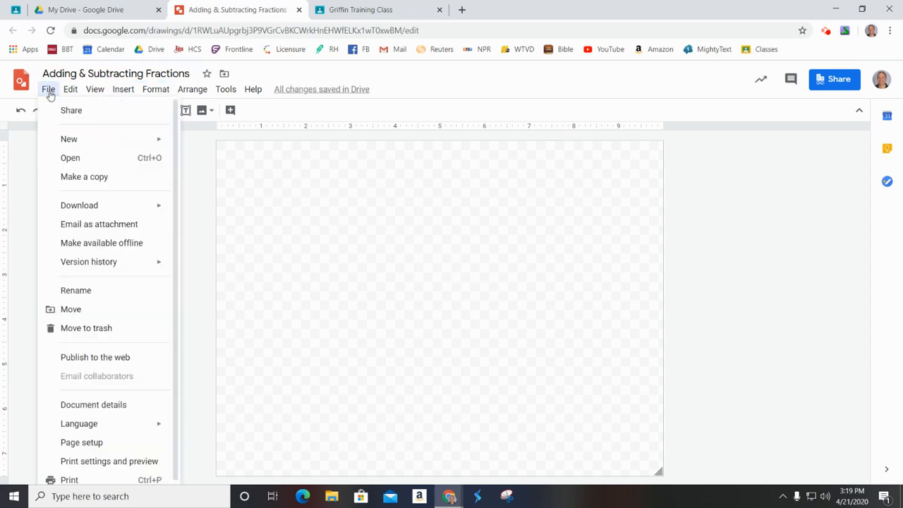
click(91, 443)
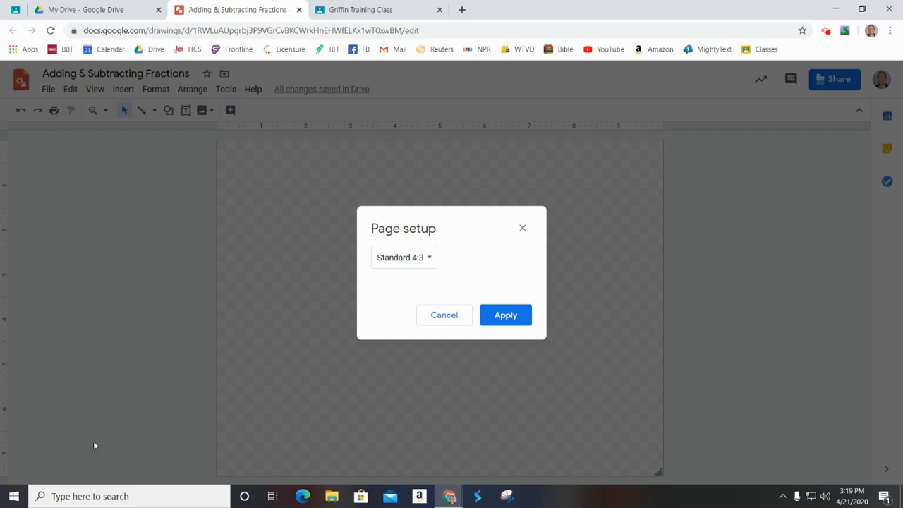
click(429, 266)
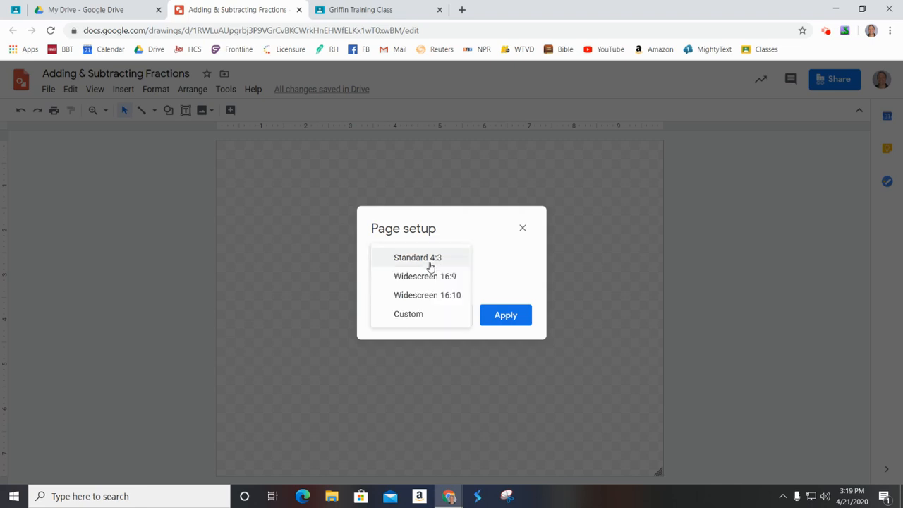
click(443, 297)
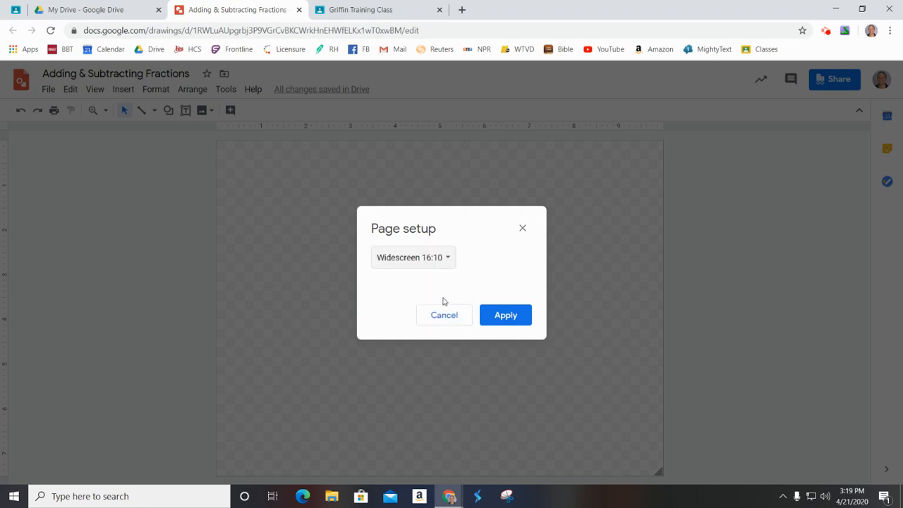
click(513, 323)
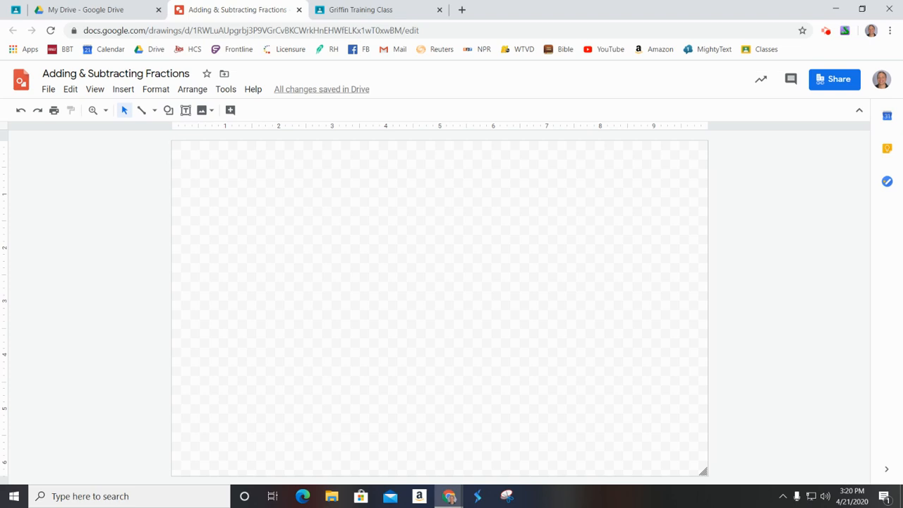
Step: Fill the canvas background with solid black
right_click(384, 248)
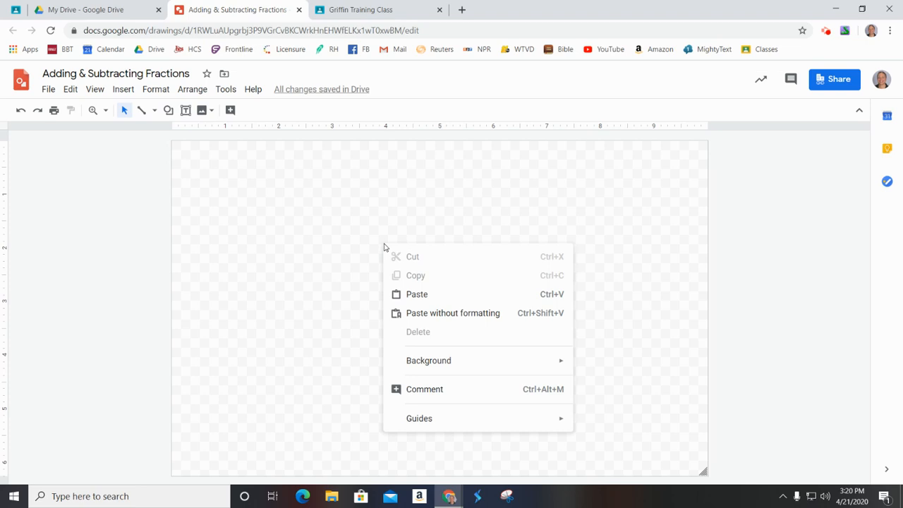
click(285, 215)
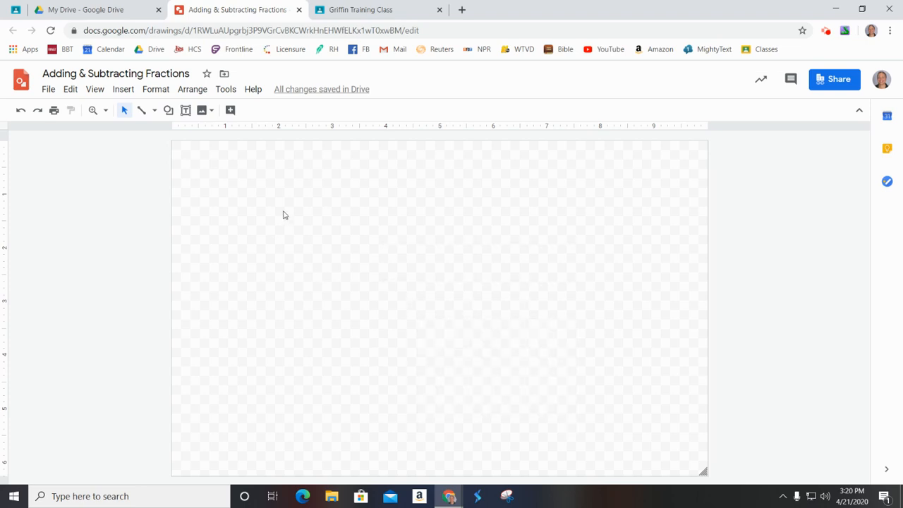
right_click(400, 218)
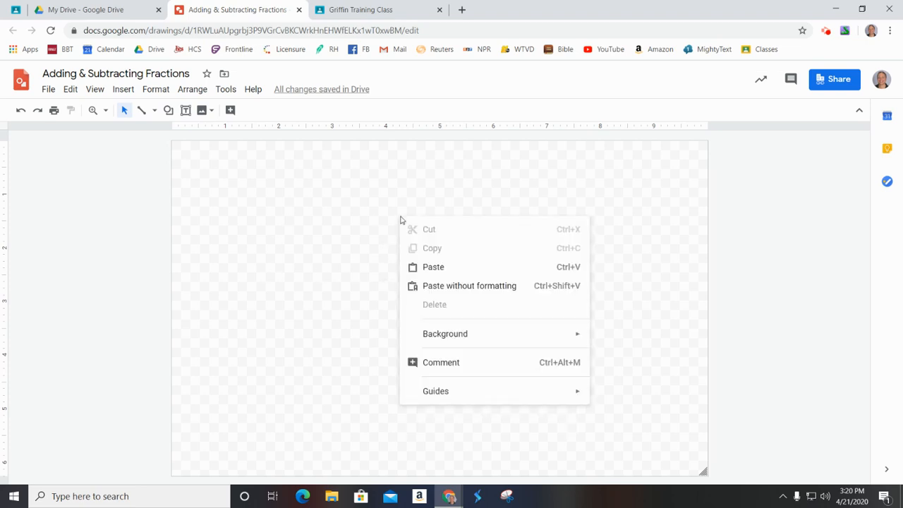
mouse_move(475, 336)
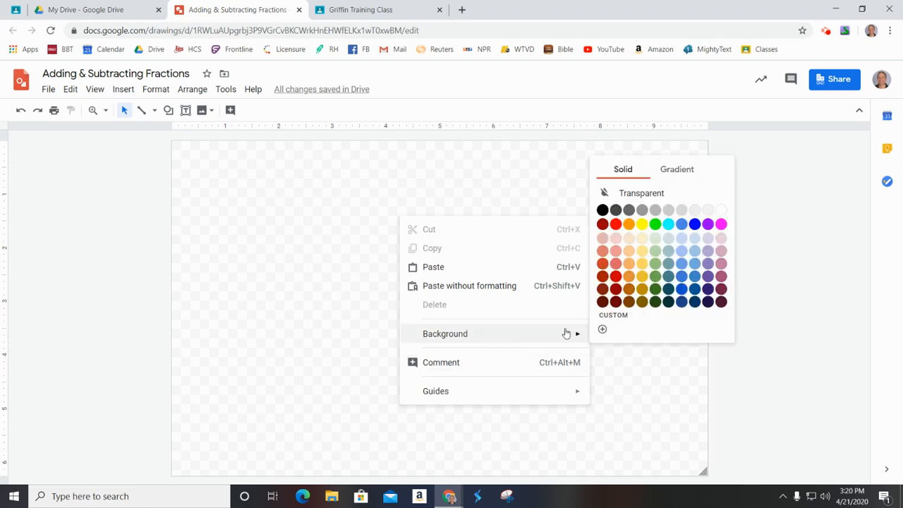
click(602, 211)
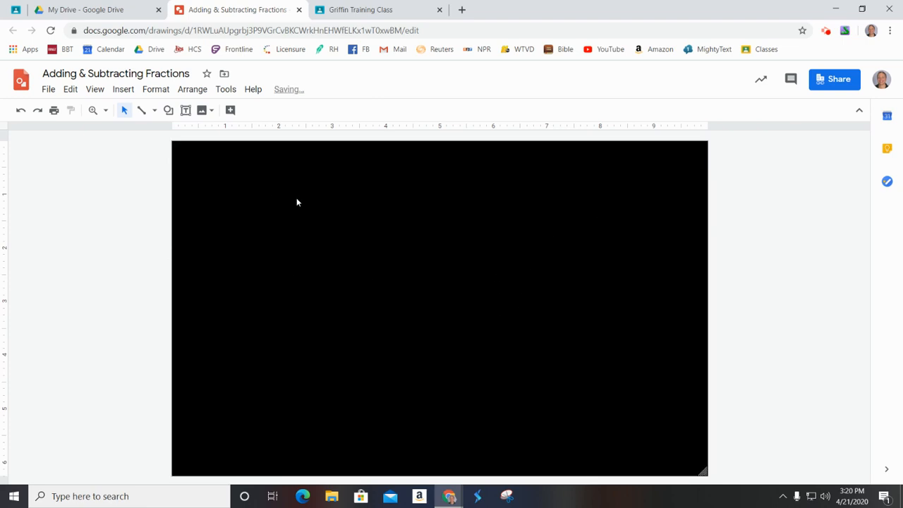
Step: Review where the drawing's page setup and the canvas background colour options are found
click(156, 88)
click(280, 293)
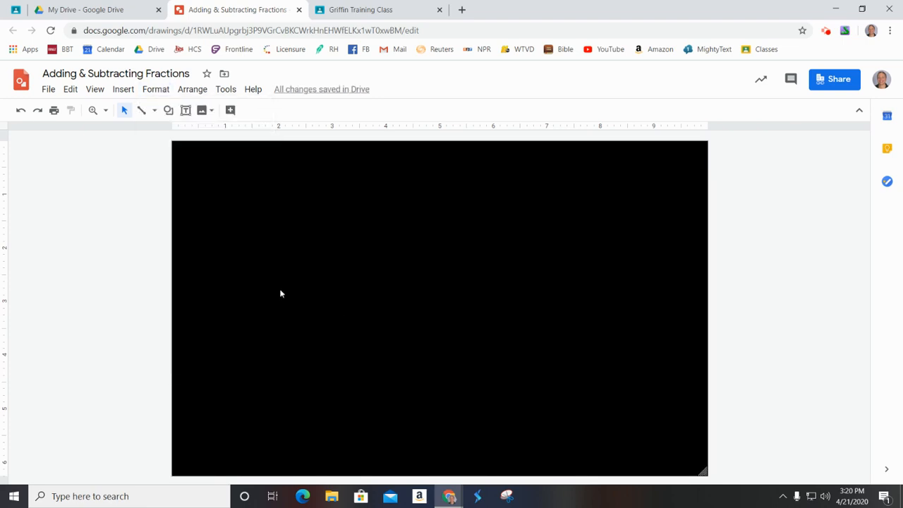
click(48, 89)
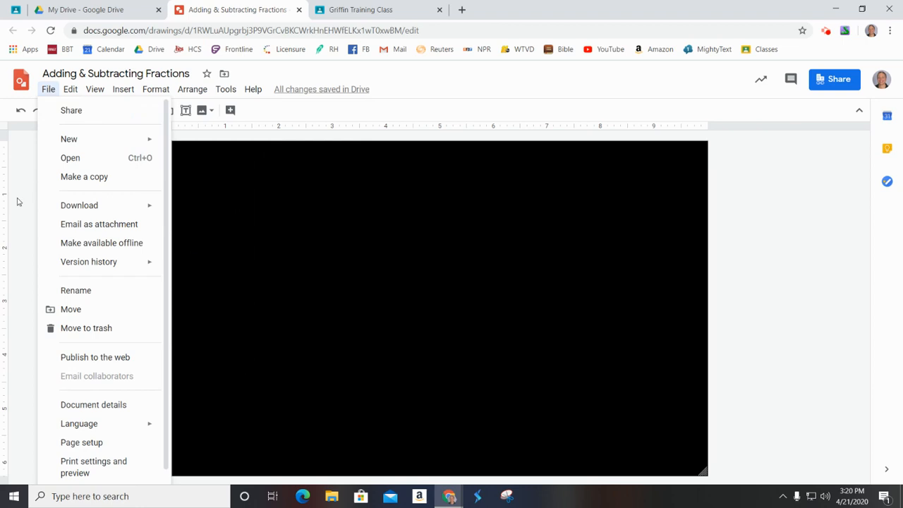
click(81, 443)
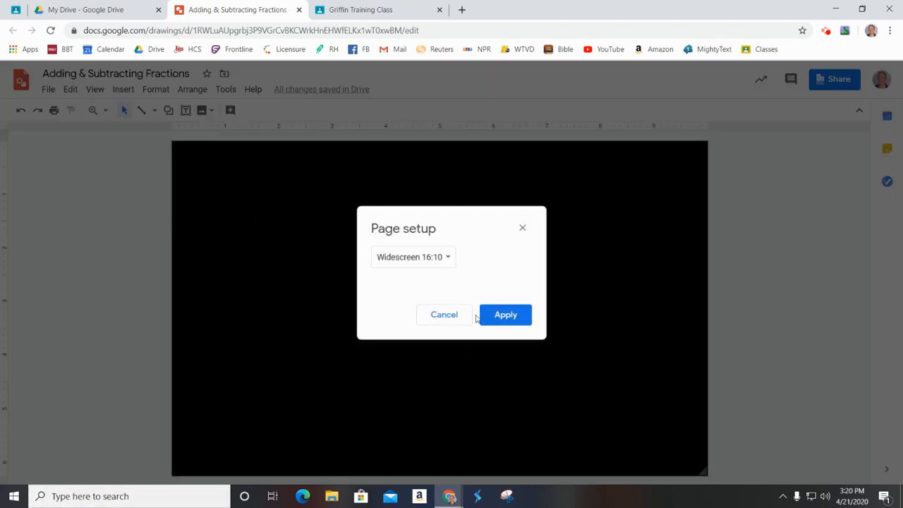
click(522, 228)
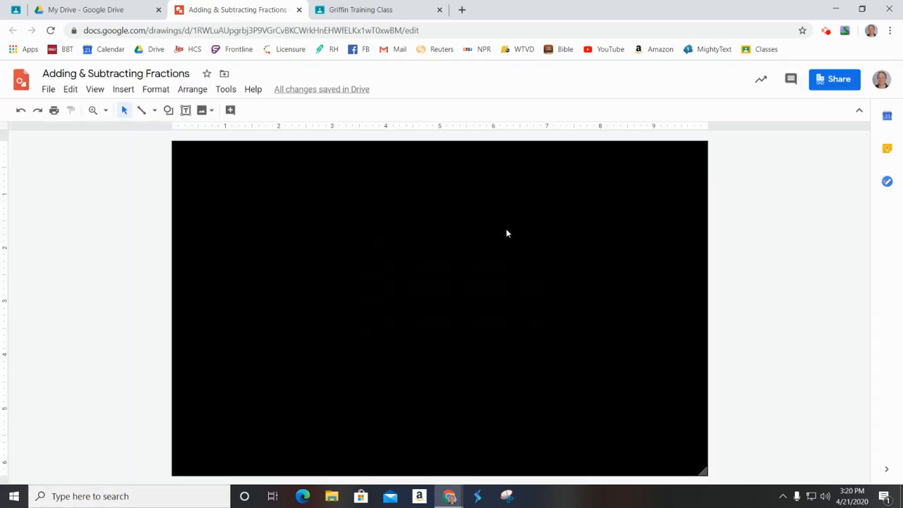
right_click(293, 210)
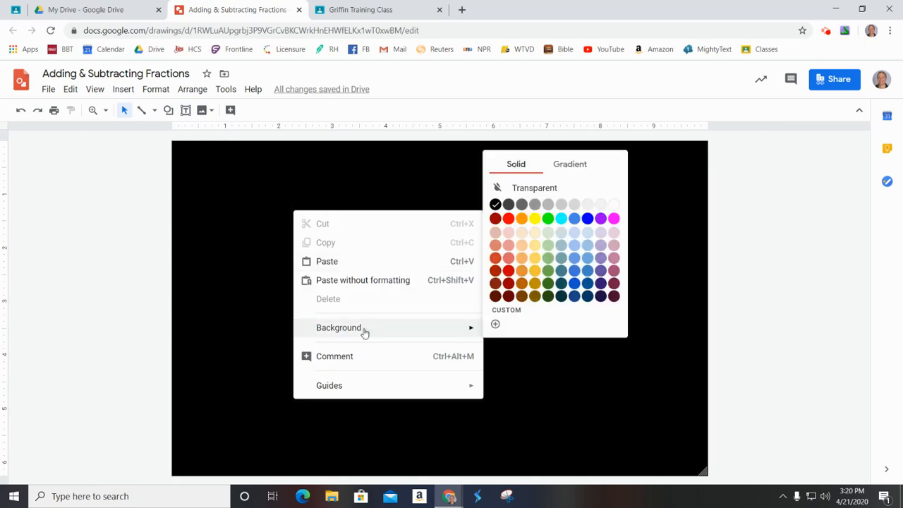
right_click(20, 254)
click(374, 218)
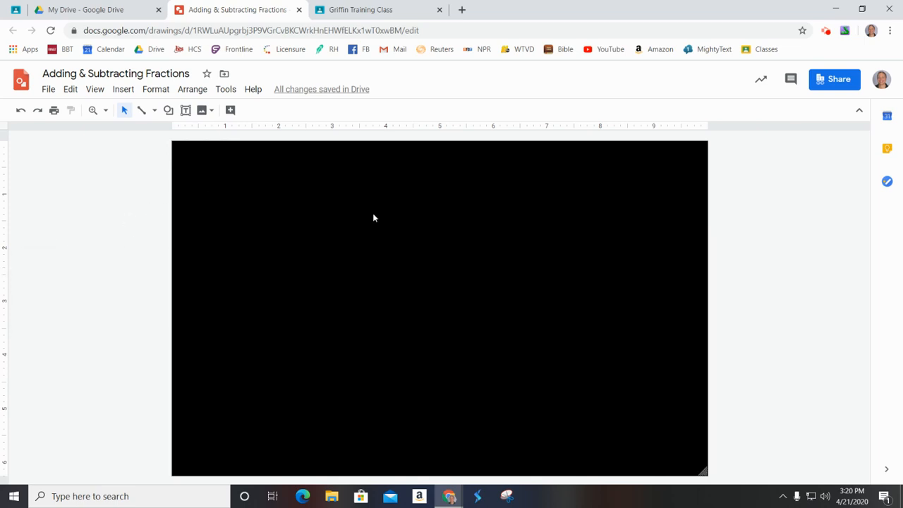
Step: Insert word art reading "ADDING & SUBTRACTING FRACTIONS" on the canvas
click(123, 89)
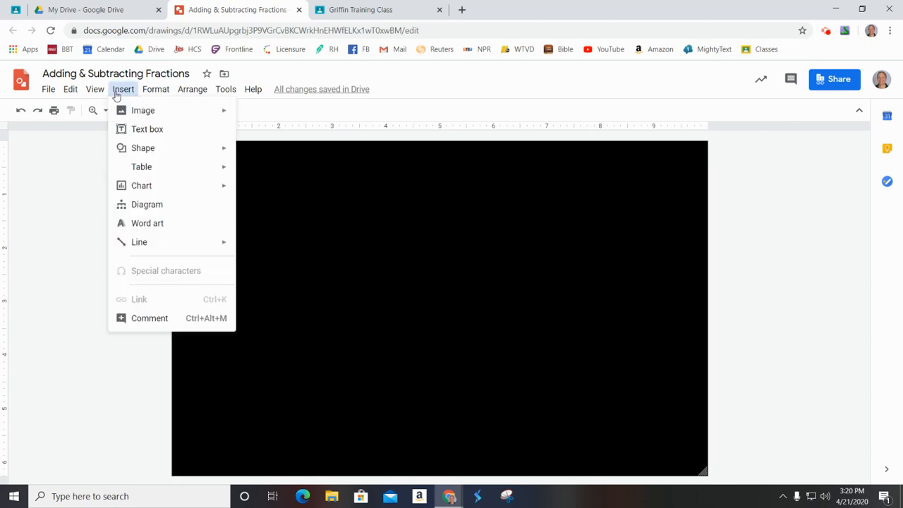
click(148, 225)
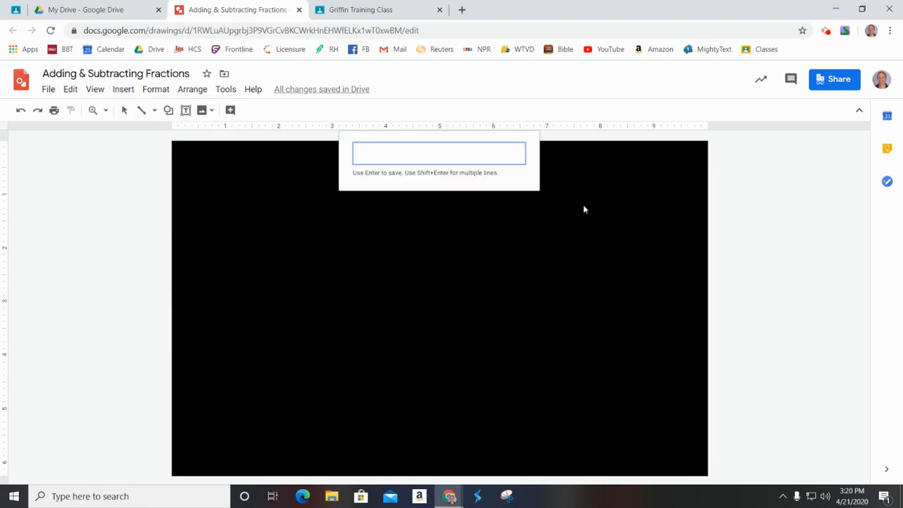
text(adding)
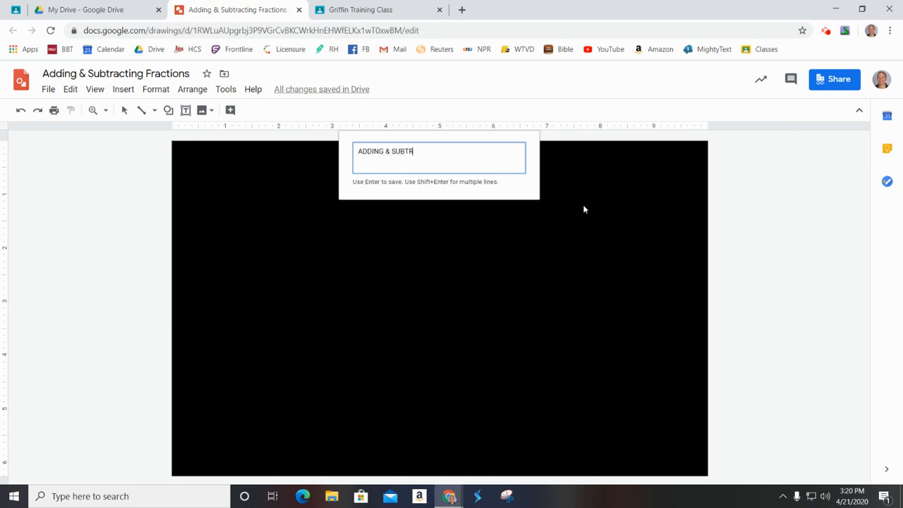
text(& SUBTRACXTIN)
text(ING FRACTIONS)
key(Return)
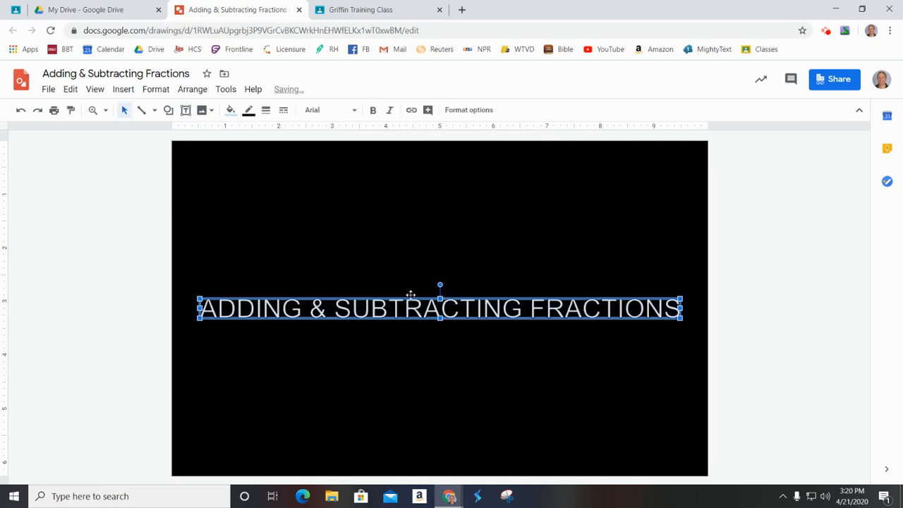
Step: Move the word art title to the top of the canvas, roughly centred, and leave it selected
drag(411, 299, 409, 161)
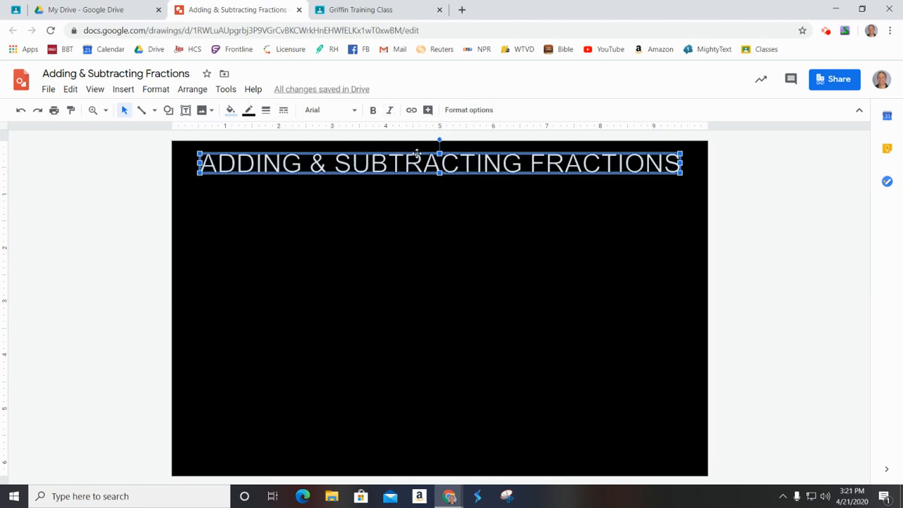
drag(426, 160, 451, 164)
click(490, 261)
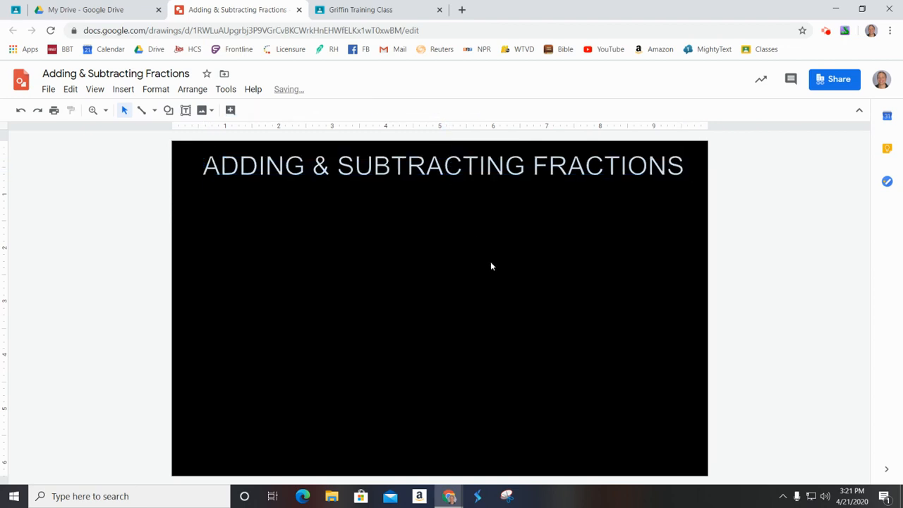
click(450, 165)
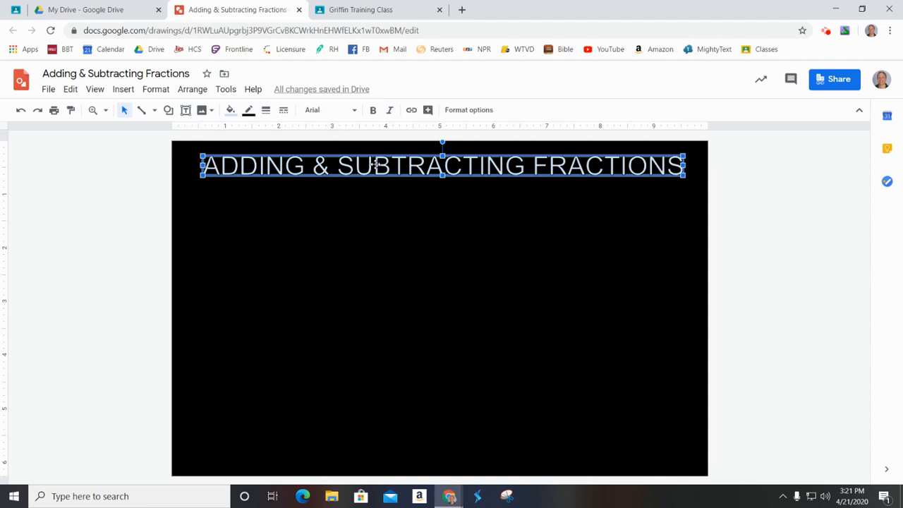
Step: Set the word art title's font to ABeeZee and stretch it taller and slightly wider
click(357, 113)
click(348, 237)
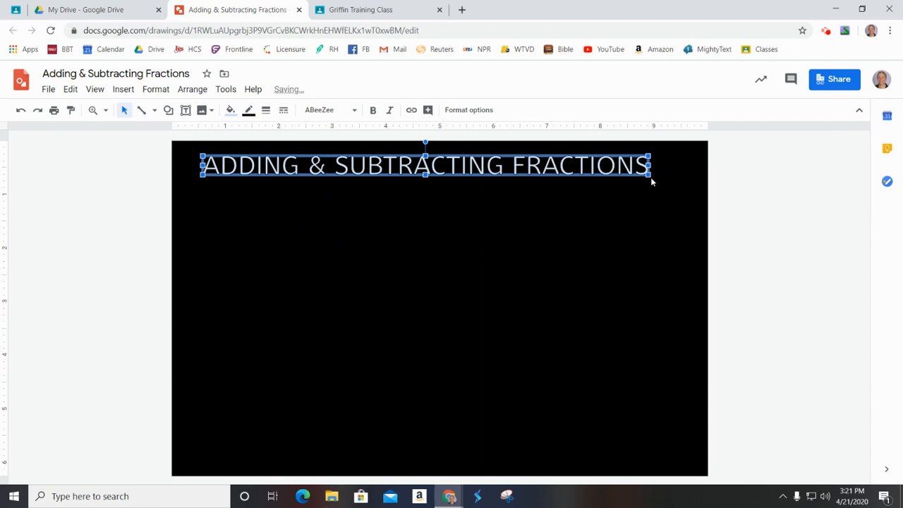
drag(650, 176, 666, 196)
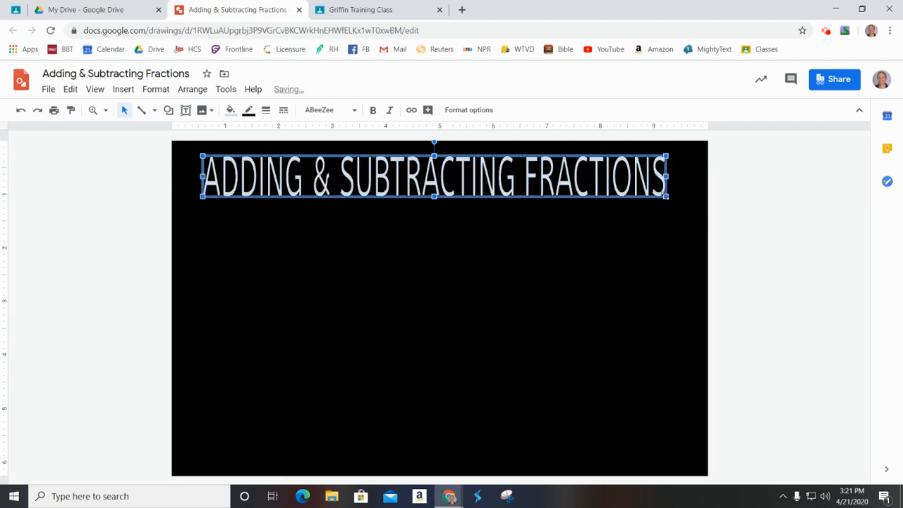
Step: Center the word art title horizontally on the page
right_click(402, 168)
right_click(337, 163)
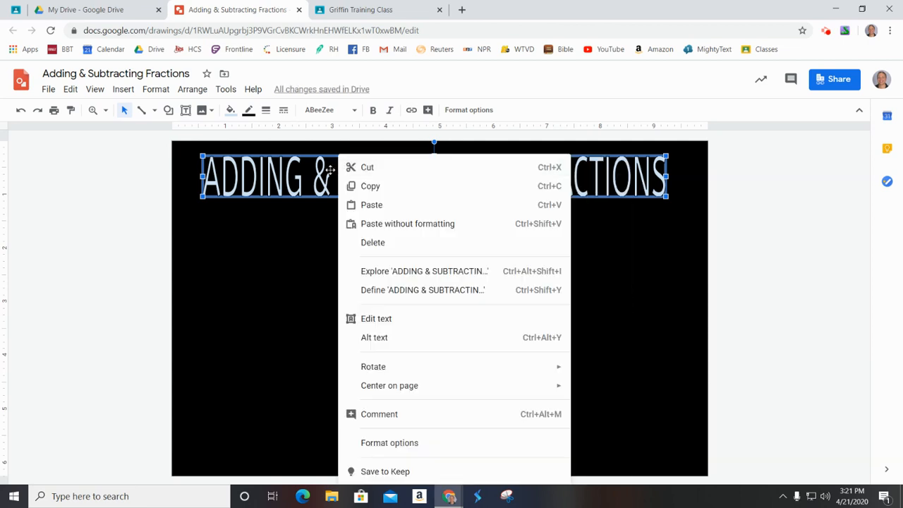
right_click(320, 173)
mouse_move(409, 379)
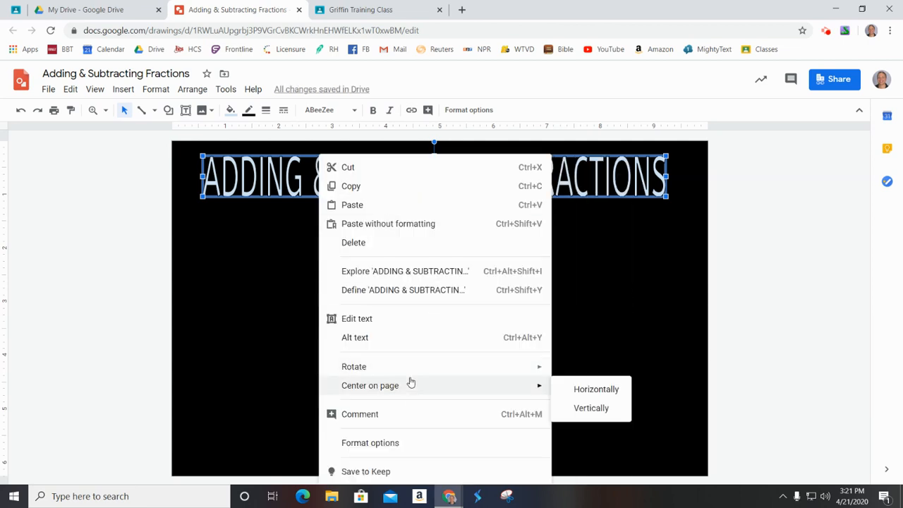
click(577, 387)
click(512, 335)
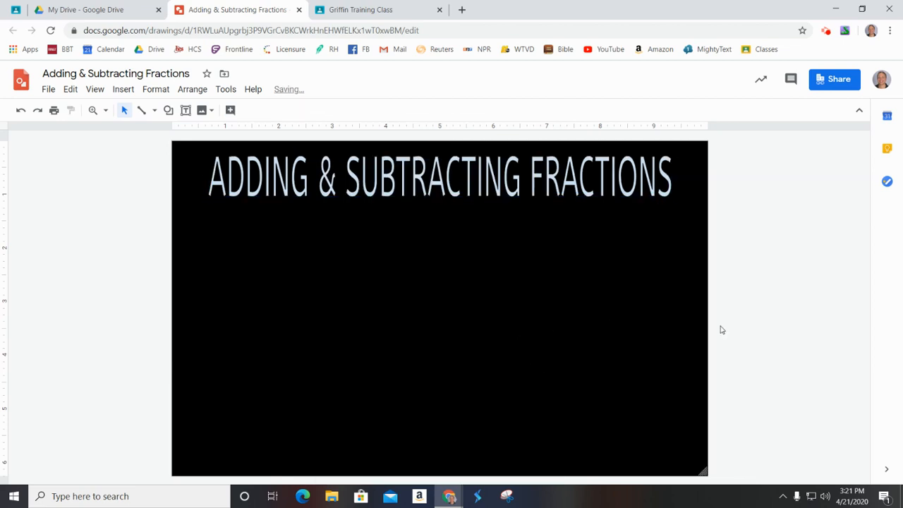
click(462, 180)
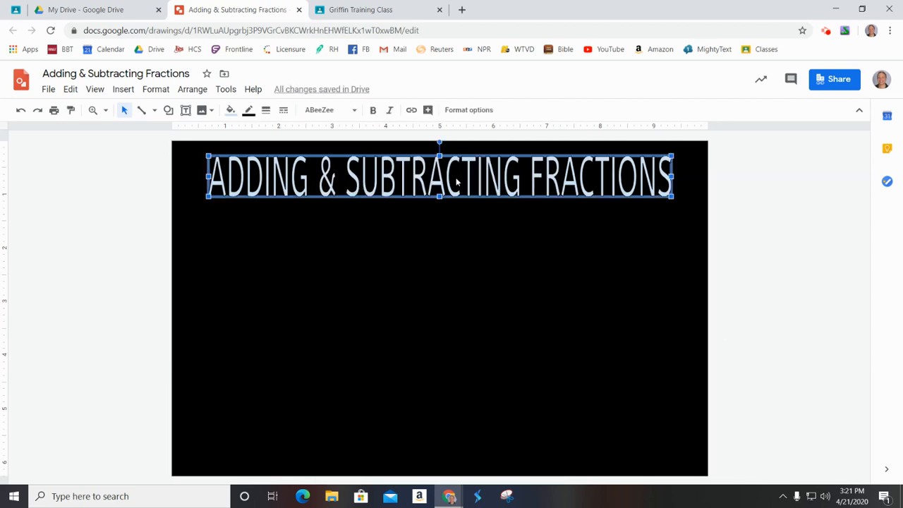
right_click(456, 177)
mouse_move(685, 388)
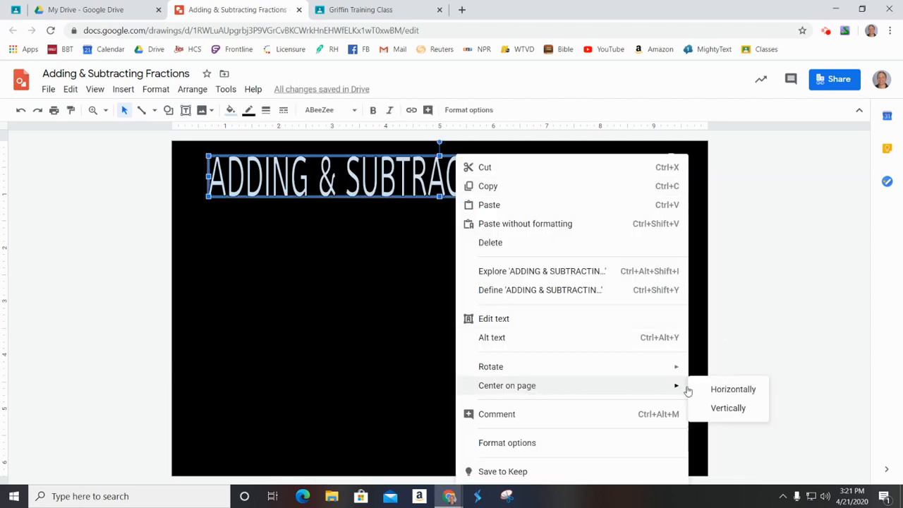
click(736, 388)
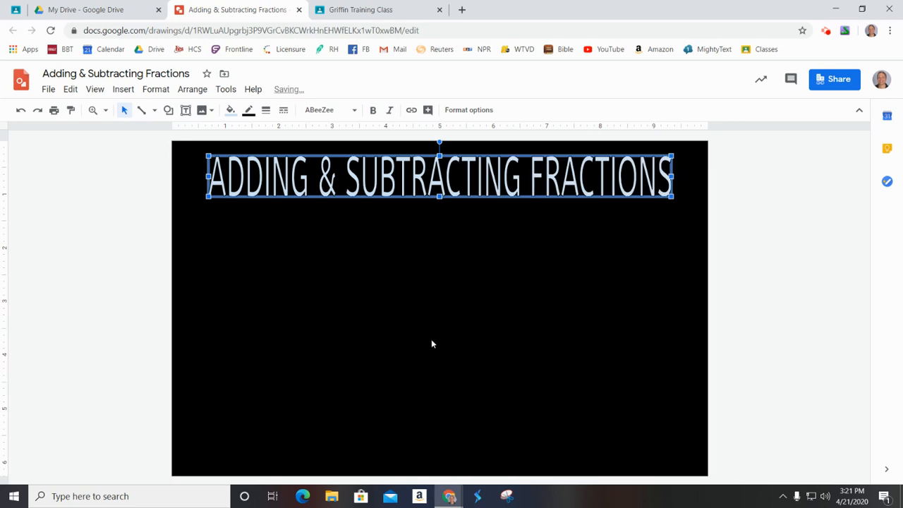
Step: Color the title's fill red and its outline blue
click(230, 111)
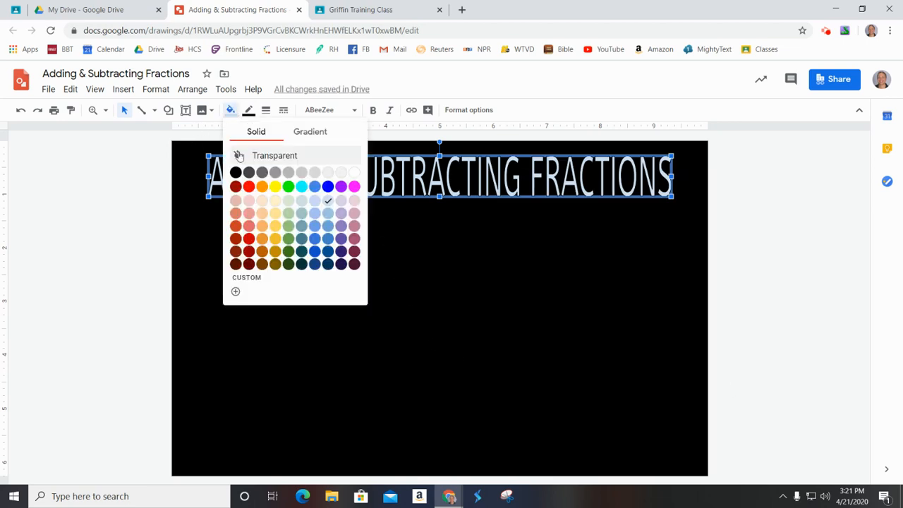
click(249, 187)
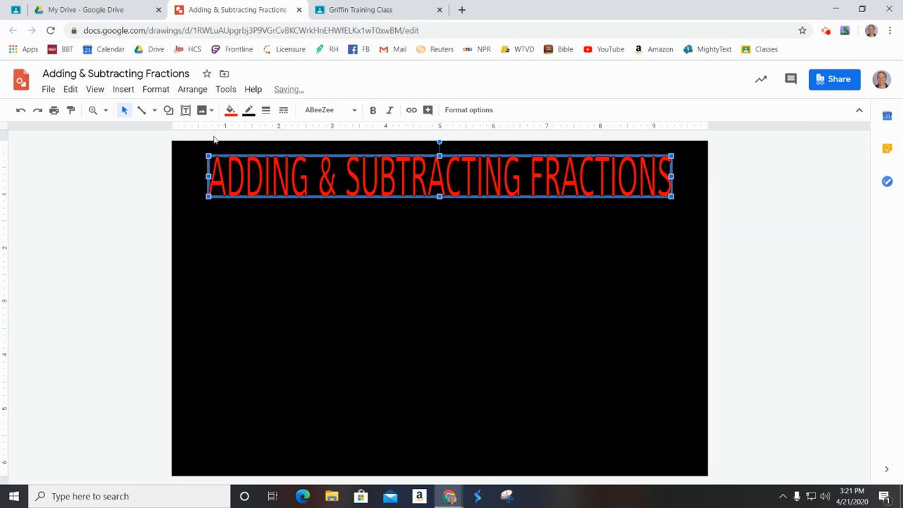
click(248, 111)
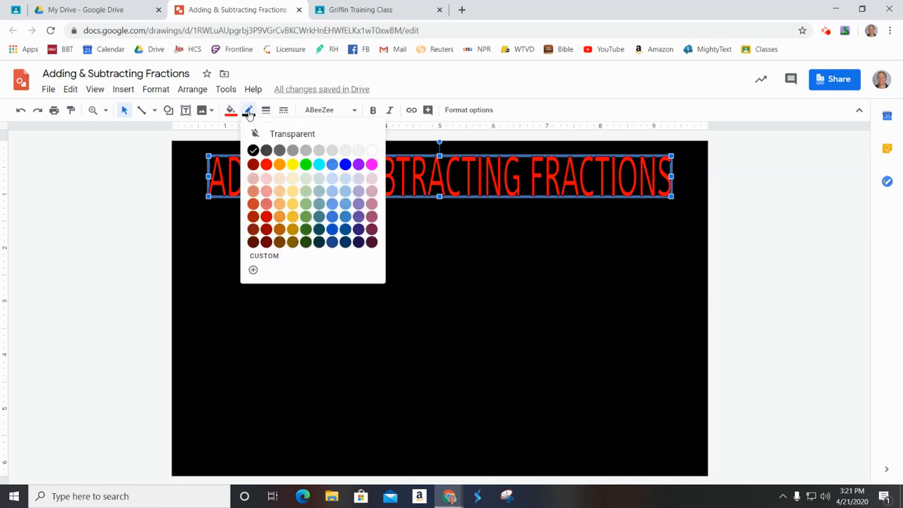
click(346, 166)
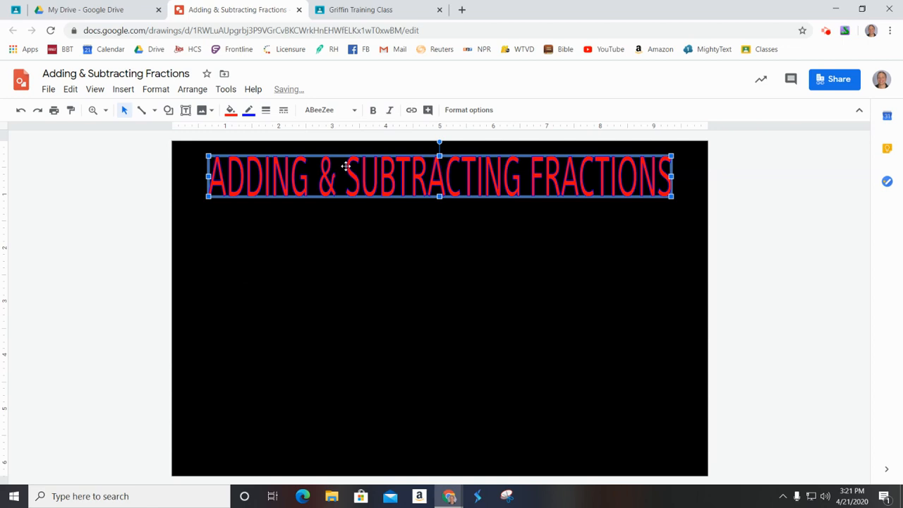
Step: Try a 4px outline on the title and settle on a 2px outline weight
click(265, 111)
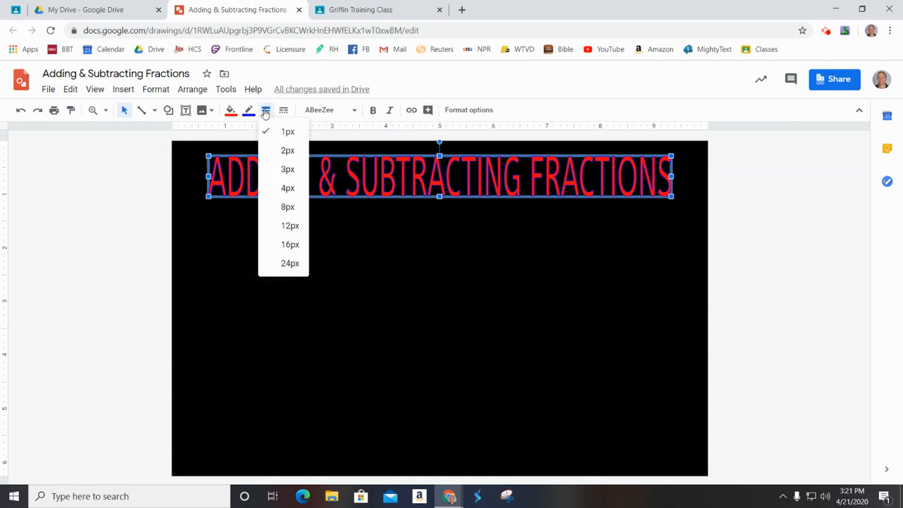
click(281, 188)
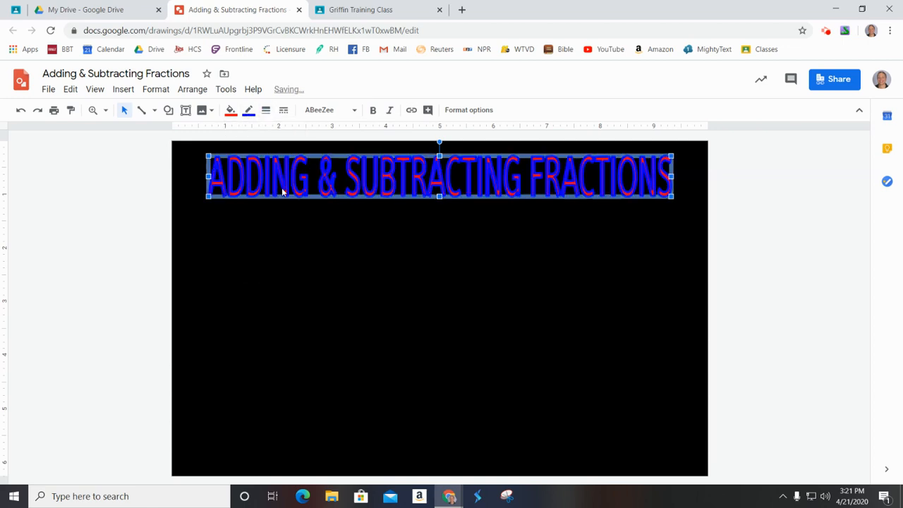
click(265, 110)
click(273, 151)
click(305, 228)
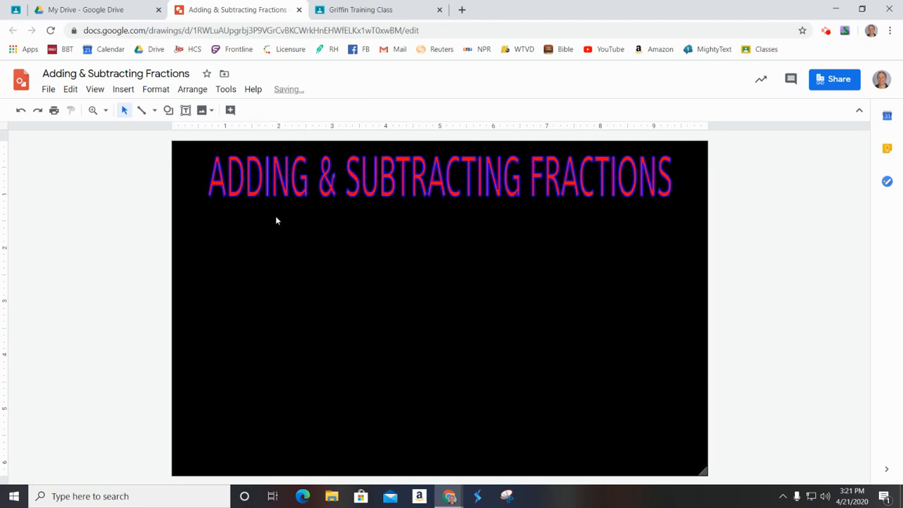
Step: Widen the title on both sides and center it horizontally on the page again
click(271, 186)
drag(205, 176, 197, 176)
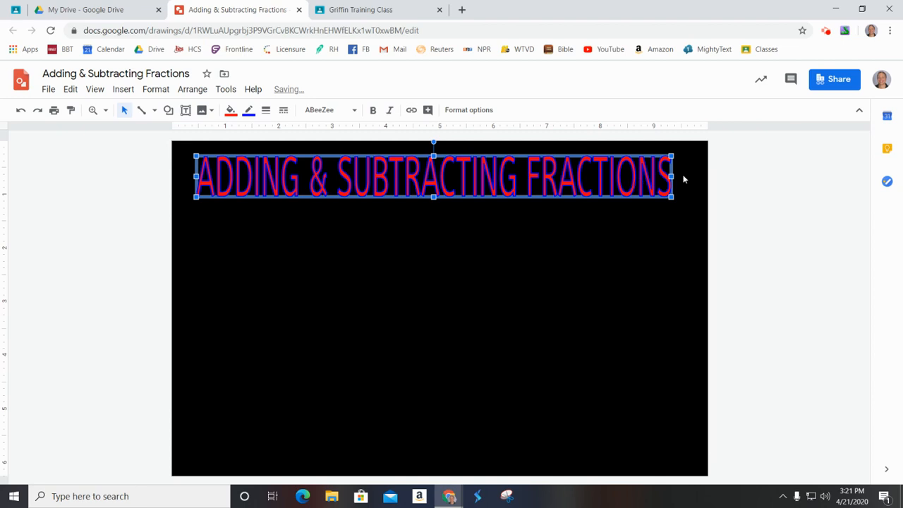
drag(673, 176, 686, 176)
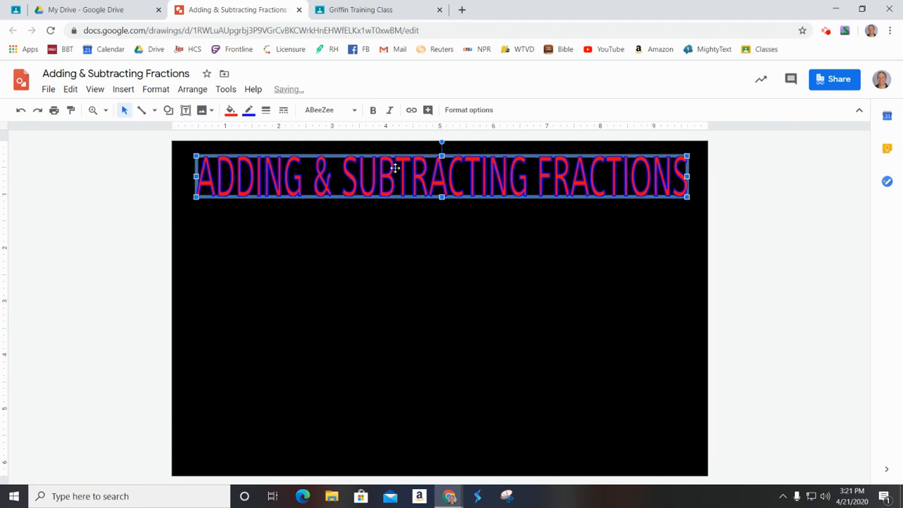
right_click(397, 169)
mouse_move(609, 387)
click(657, 388)
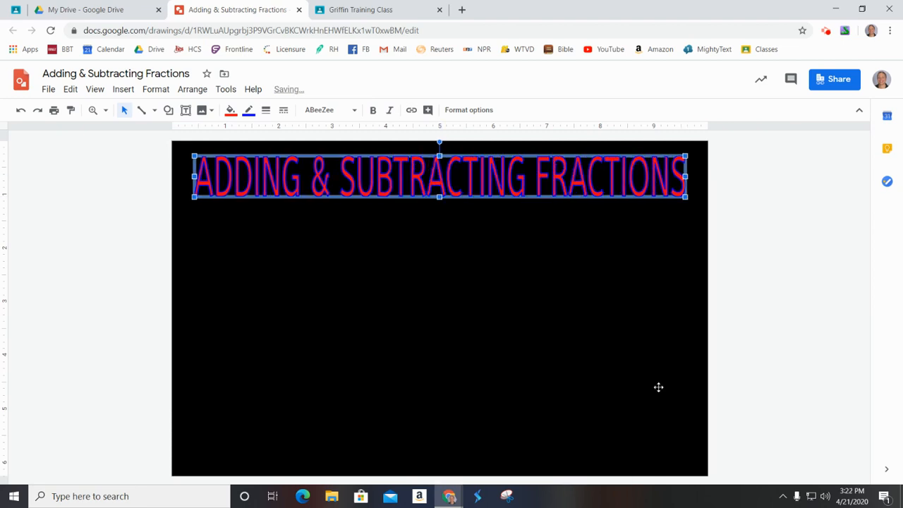
click(489, 381)
Step: Change the title's fill color to yellow and leave the title selected
click(407, 174)
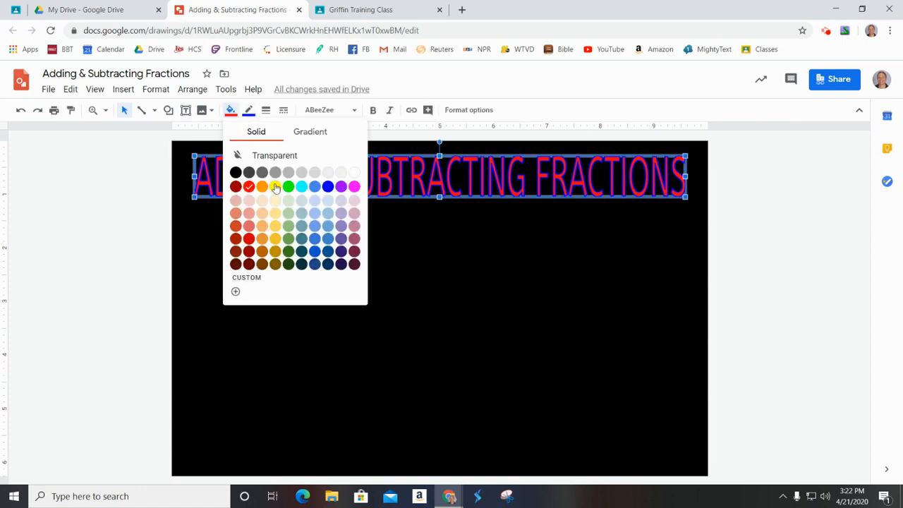
click(275, 186)
click(448, 298)
click(405, 191)
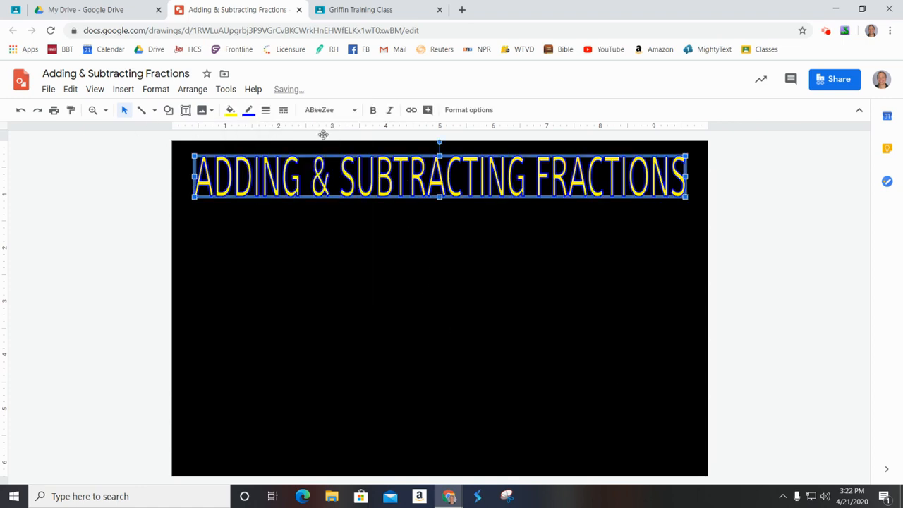
Step: Try Comic Sans MS on the title and settle on the Luckiest Guy font
click(347, 111)
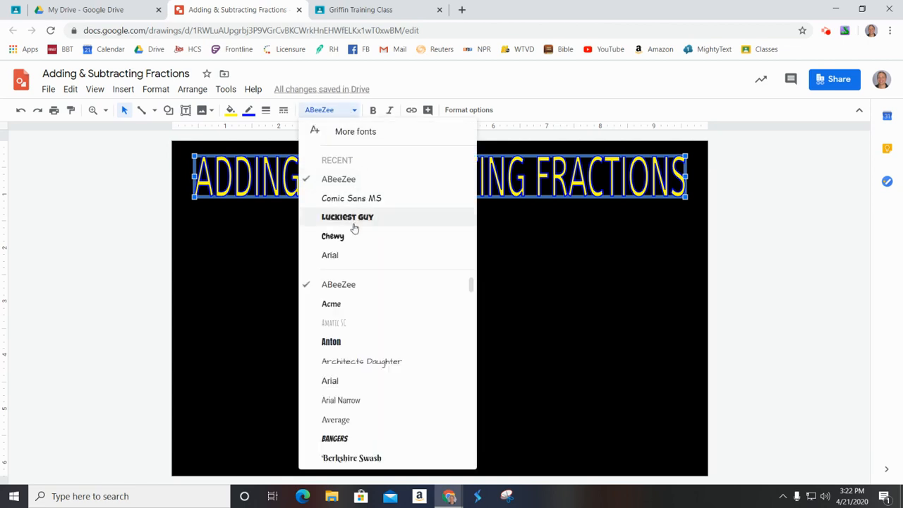
click(351, 199)
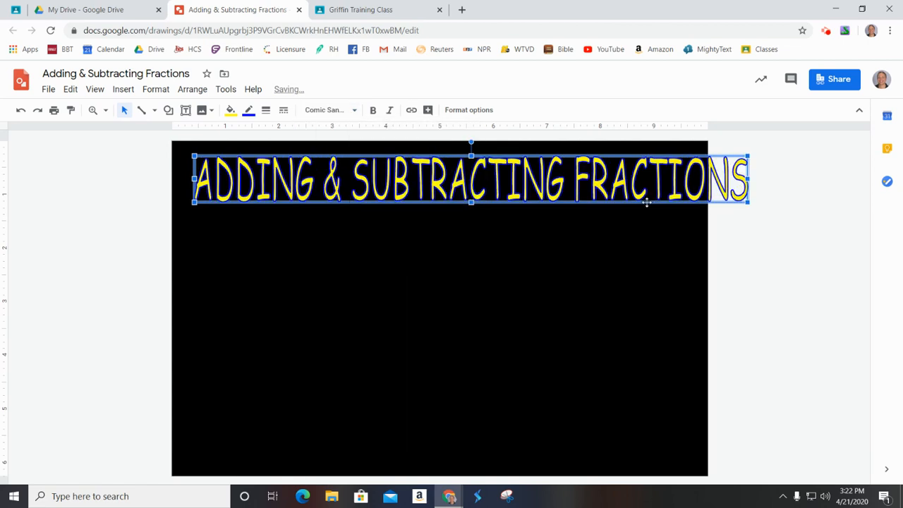
click(332, 111)
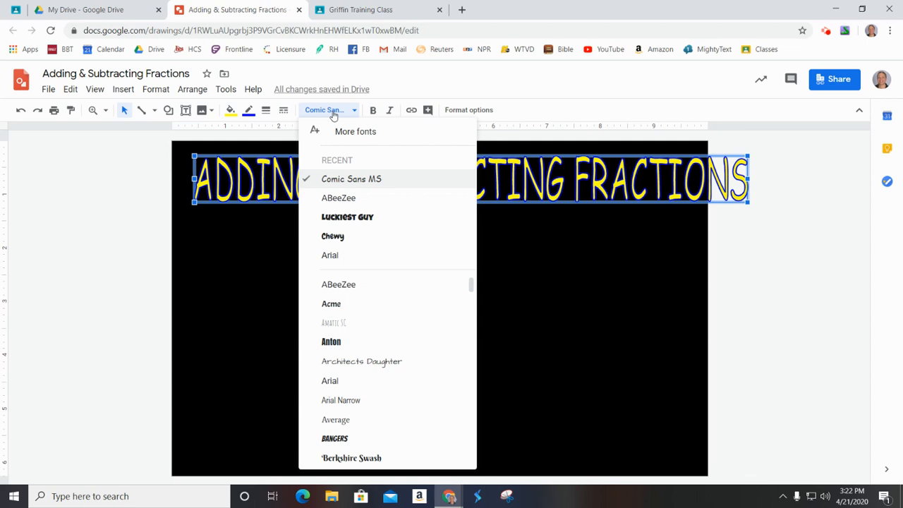
click(338, 217)
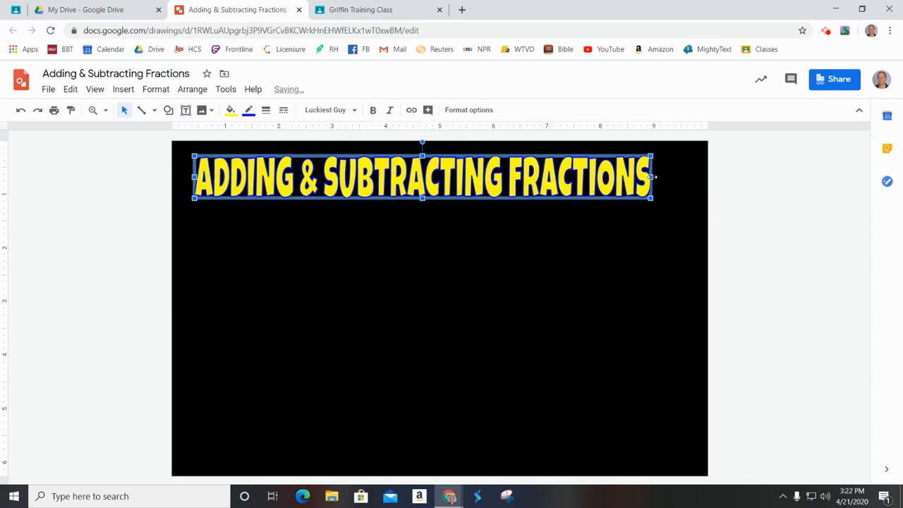
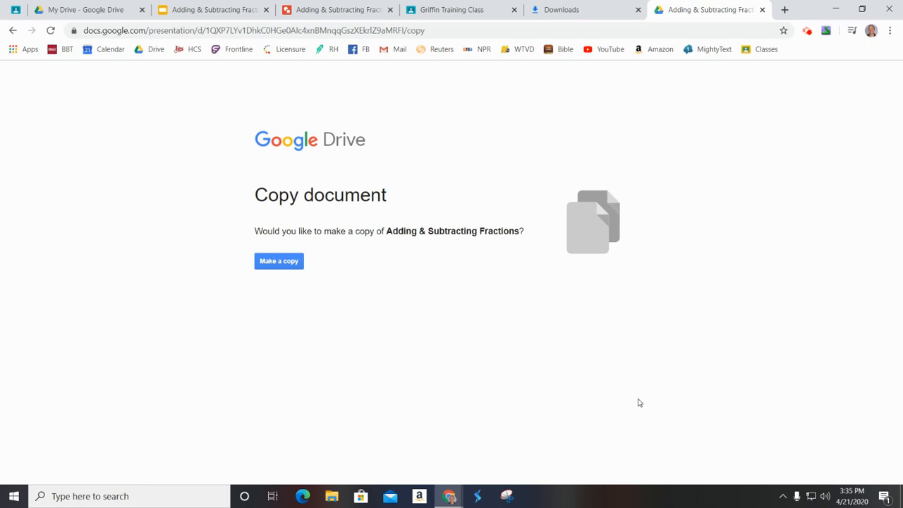
Step: Review the finished fractions drawing and the Copy document page for the linked presentation
click(339, 6)
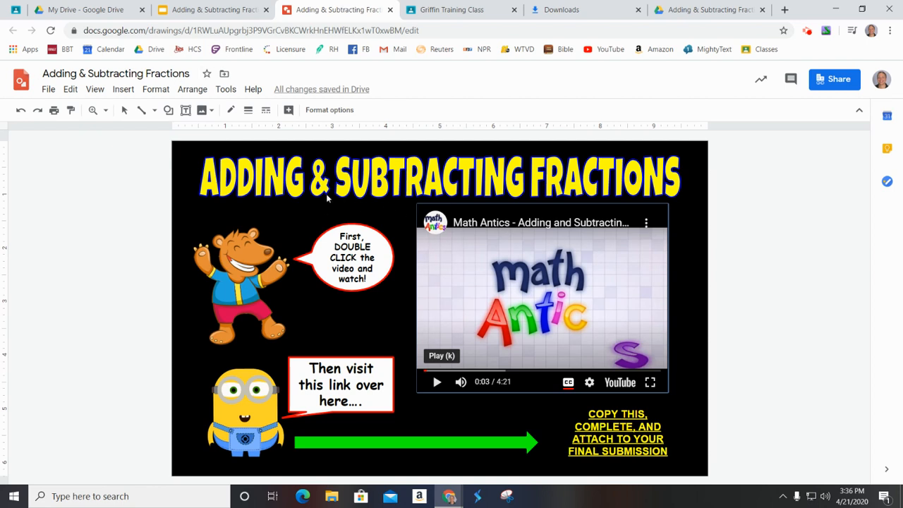
click(643, 10)
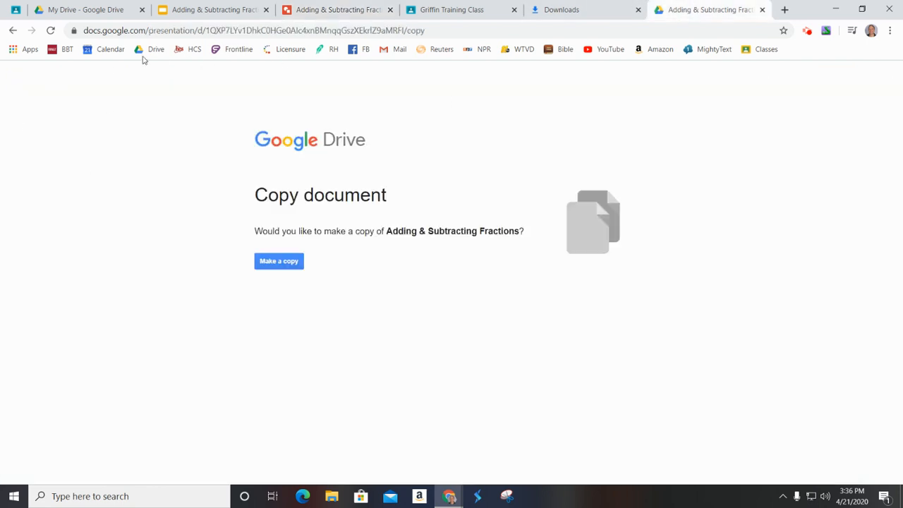
Step: Switch to My Drive and create a new blank Google Docs document
click(88, 9)
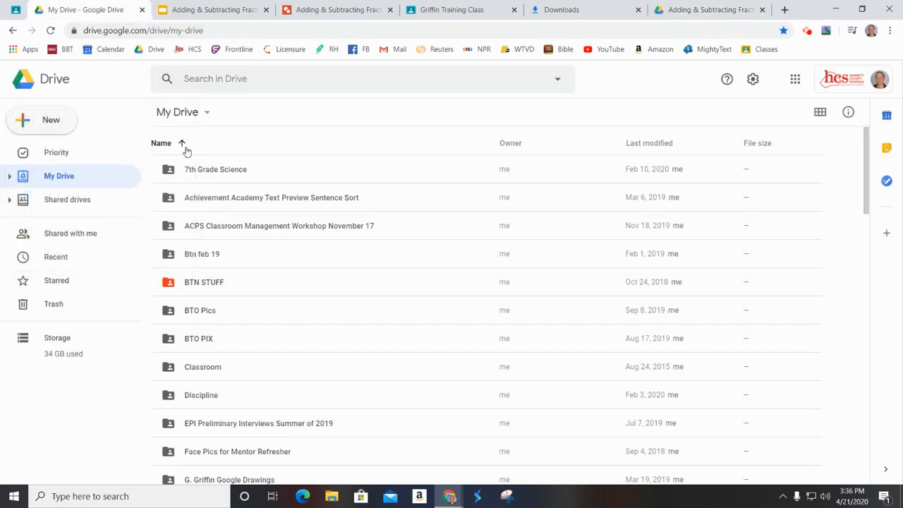
click(66, 117)
click(84, 201)
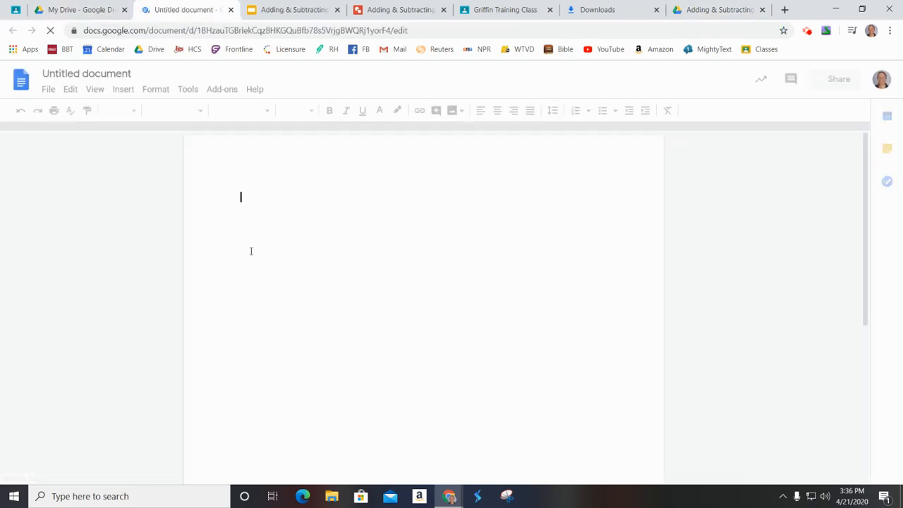
Step: Name the new document "Fraction Unit"
click(94, 73)
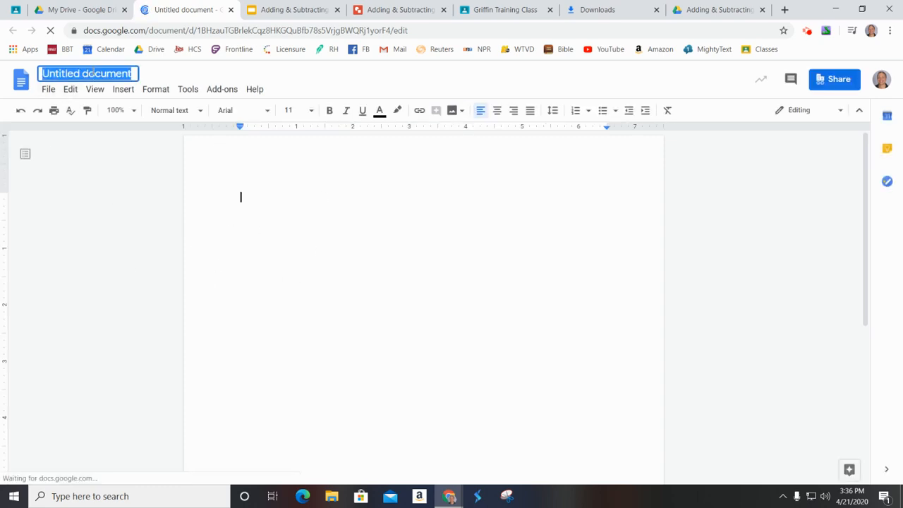
text(Fra)
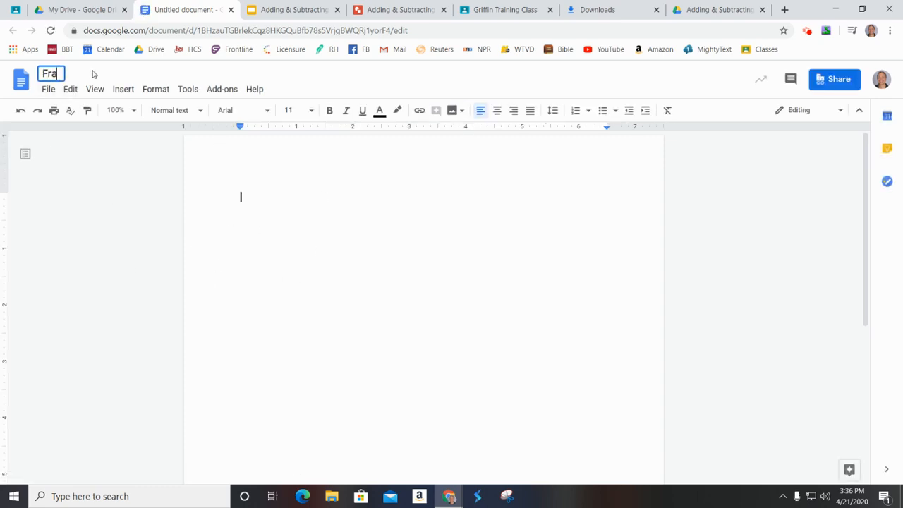
text(ction Unit)
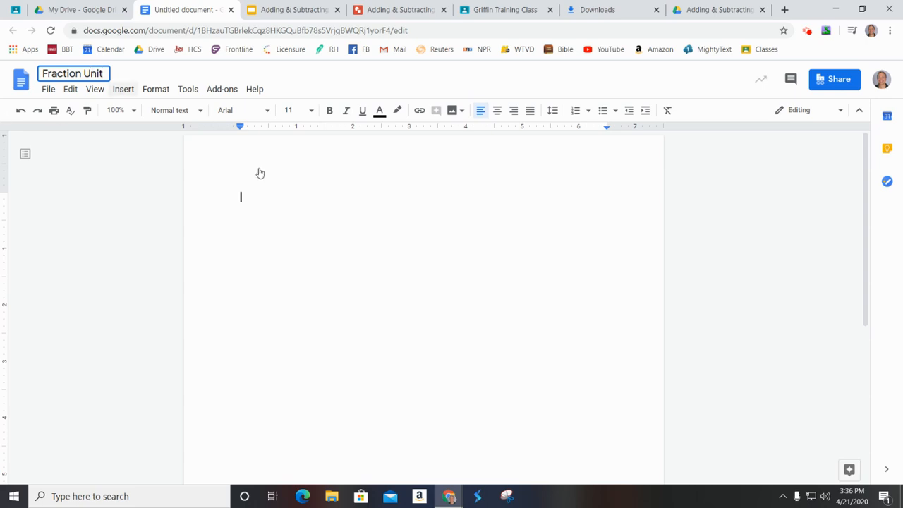
key(Return)
Step: Insert the "Adding & Subtracting Fractions" drawing with the green arrow from Drive, linked to its source
click(123, 89)
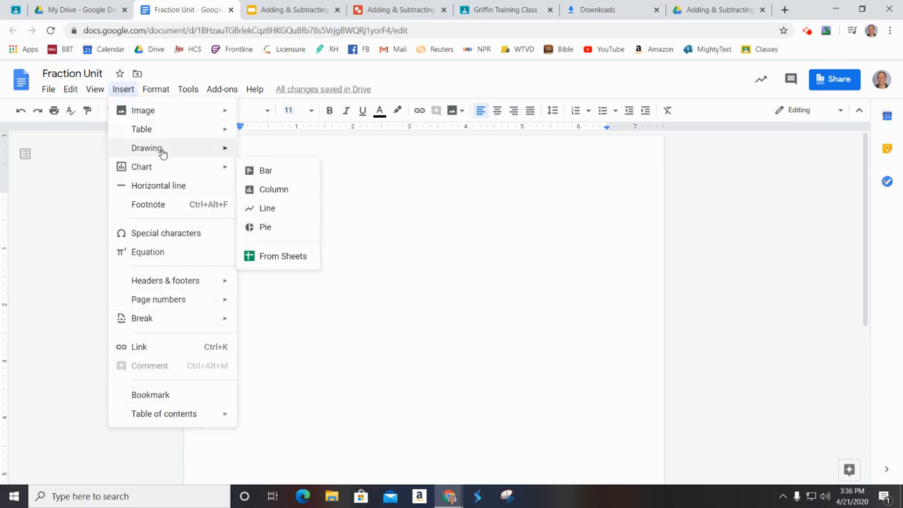
mouse_move(163, 151)
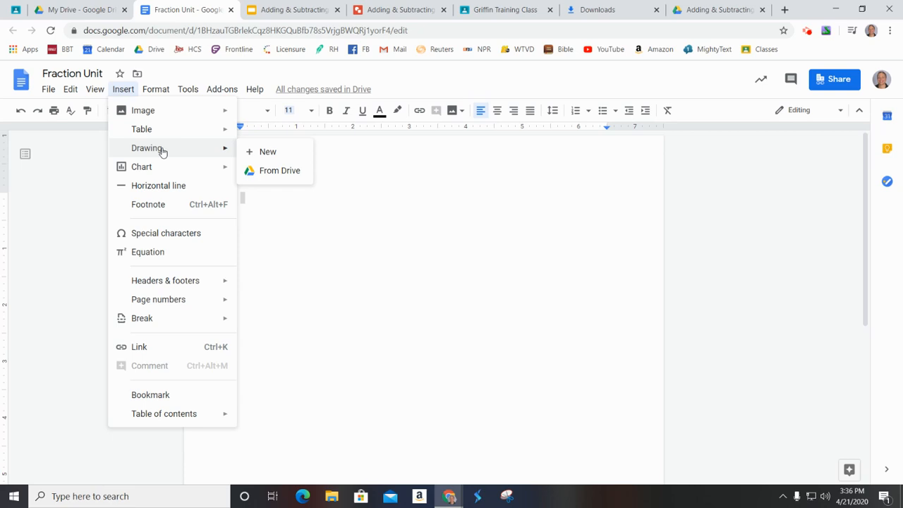
click(271, 172)
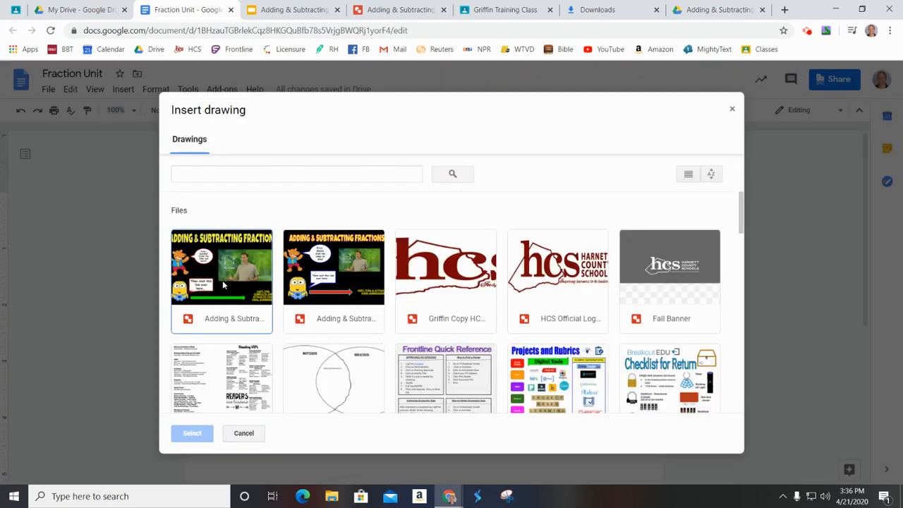
click(225, 269)
click(192, 432)
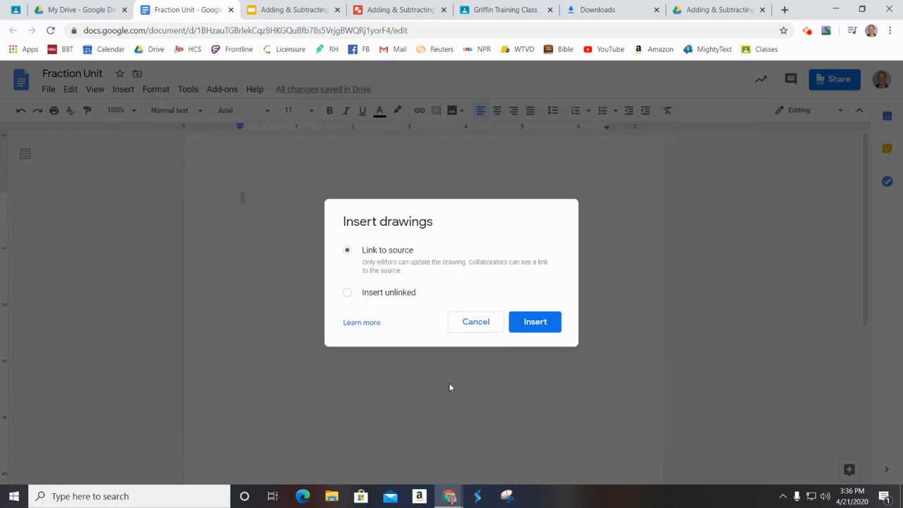
click(522, 324)
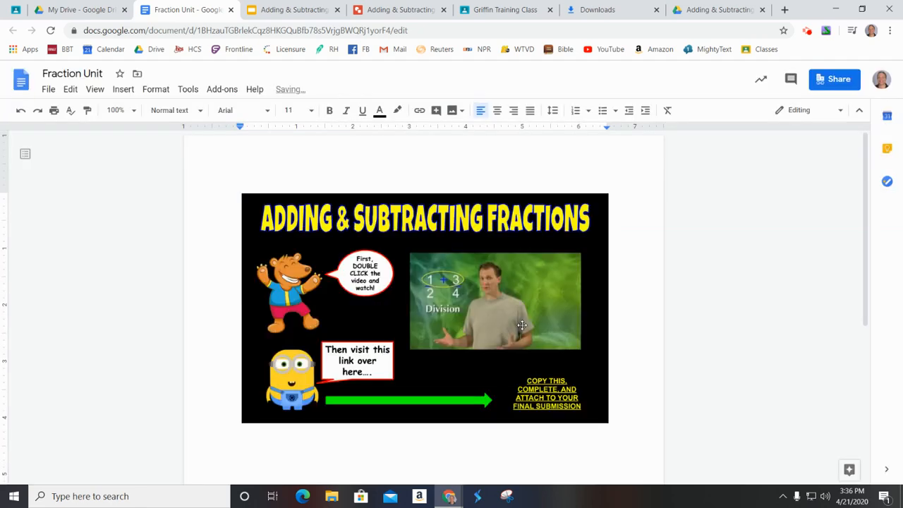
Step: Try to play the video inside the linked drawing and undo the drawing's insertion
click(475, 302)
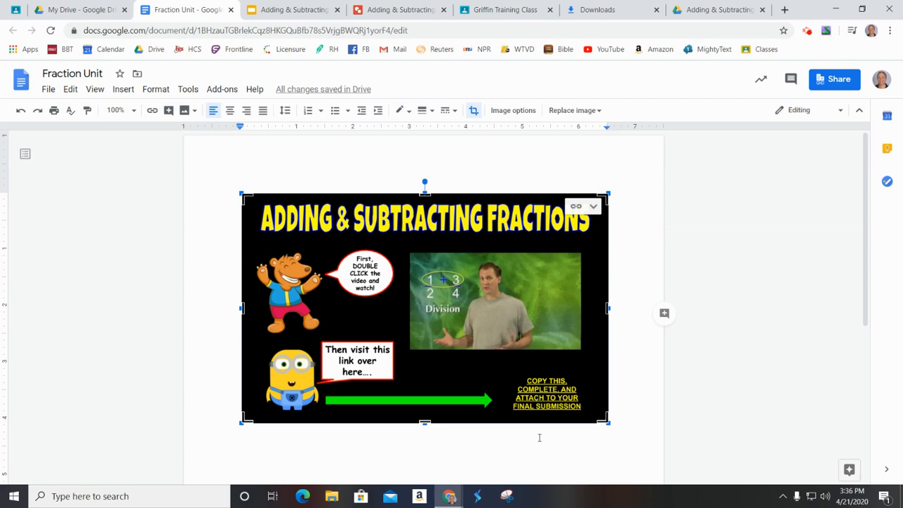
double_click(313, 149)
click(741, 354)
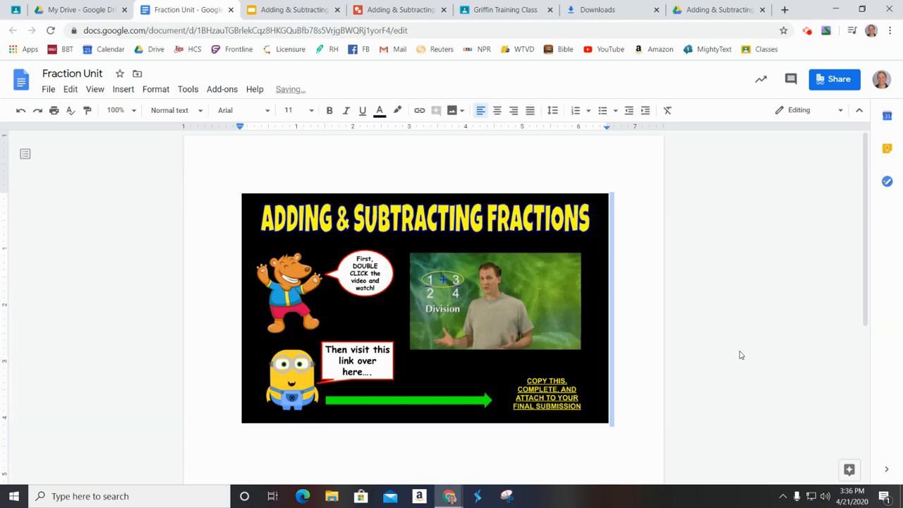
scroll(541, 455, down, 2)
click(474, 381)
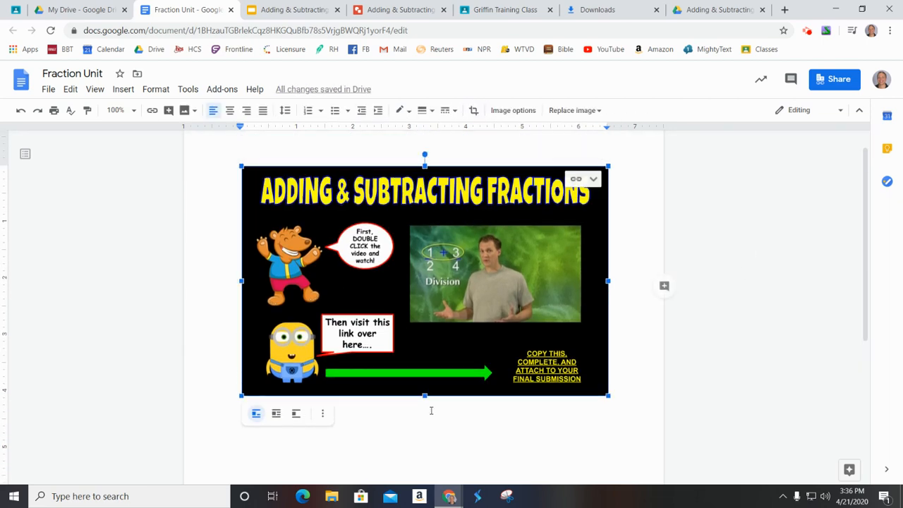
double_click(497, 266)
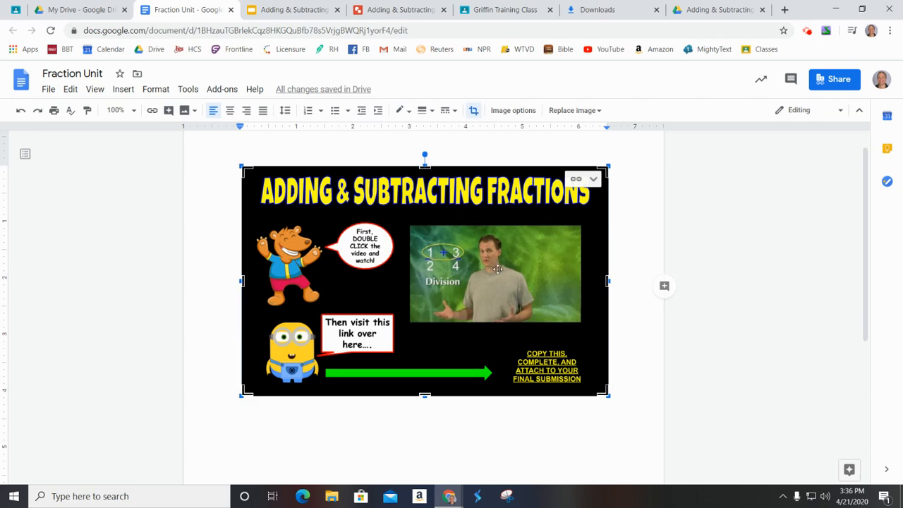
click(19, 111)
click(17, 111)
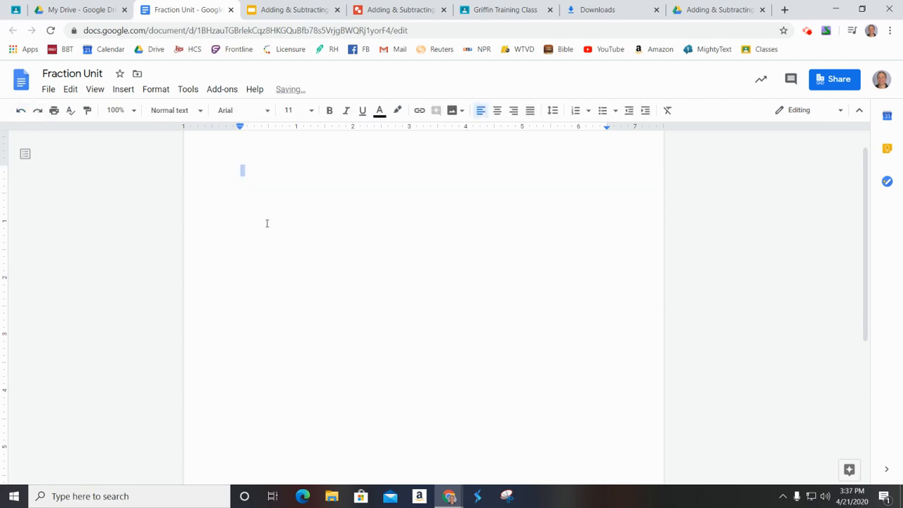
Step: Insert the green-arrow "Adding & Subtracting Fractions" drawing from Drive as an unlinked drawing
click(123, 90)
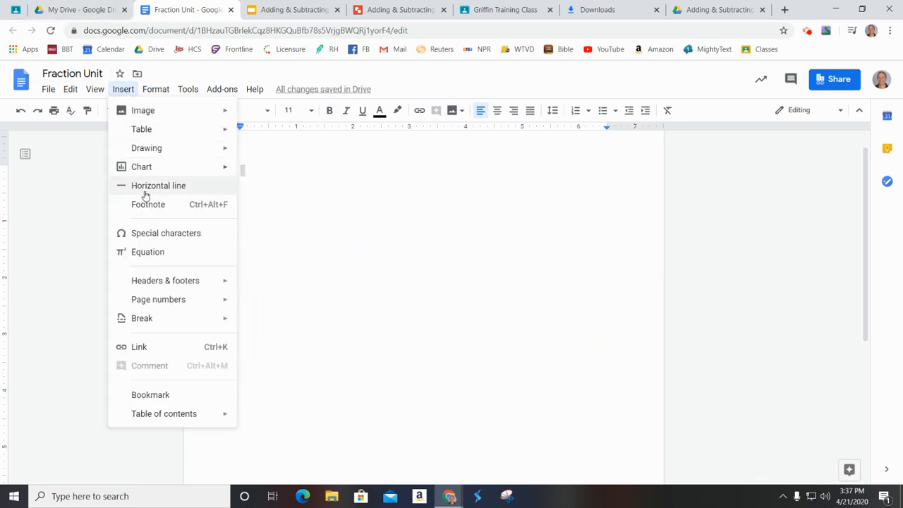
mouse_move(151, 147)
click(262, 172)
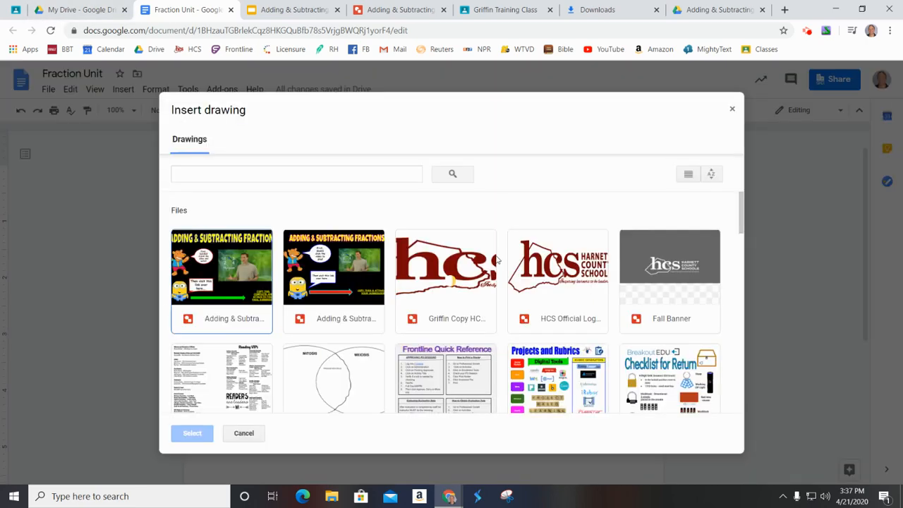
click(227, 281)
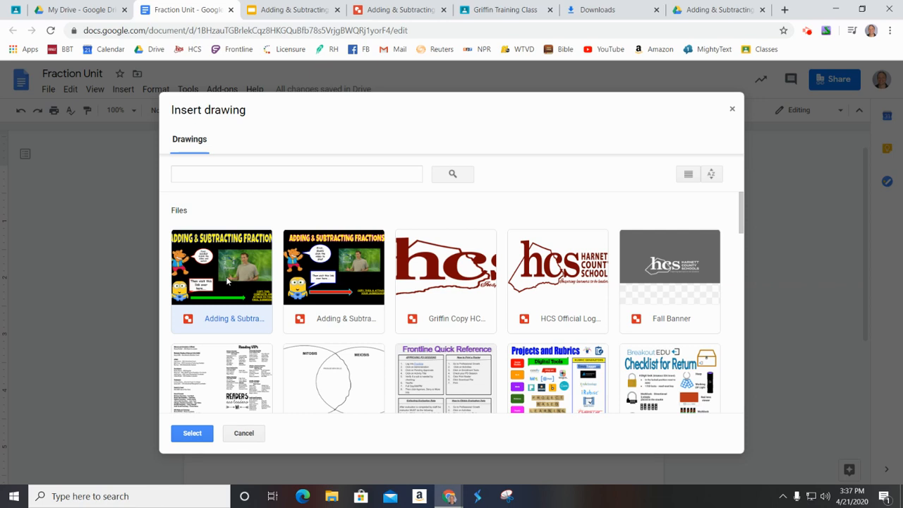
scroll(227, 281, down, 1)
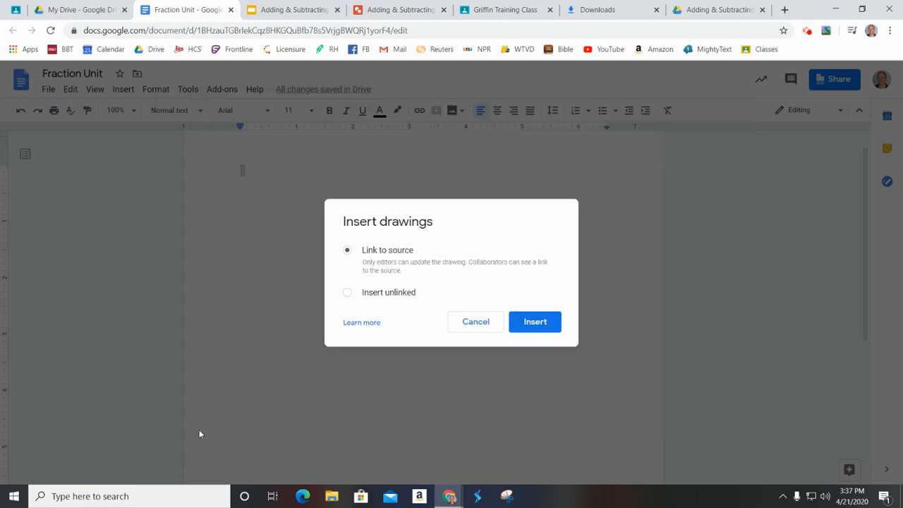
click(192, 433)
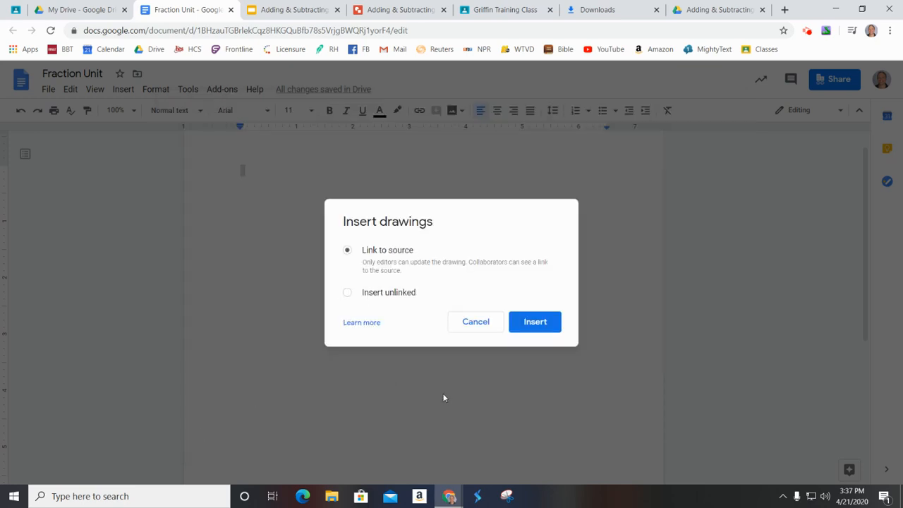
click(349, 292)
click(535, 322)
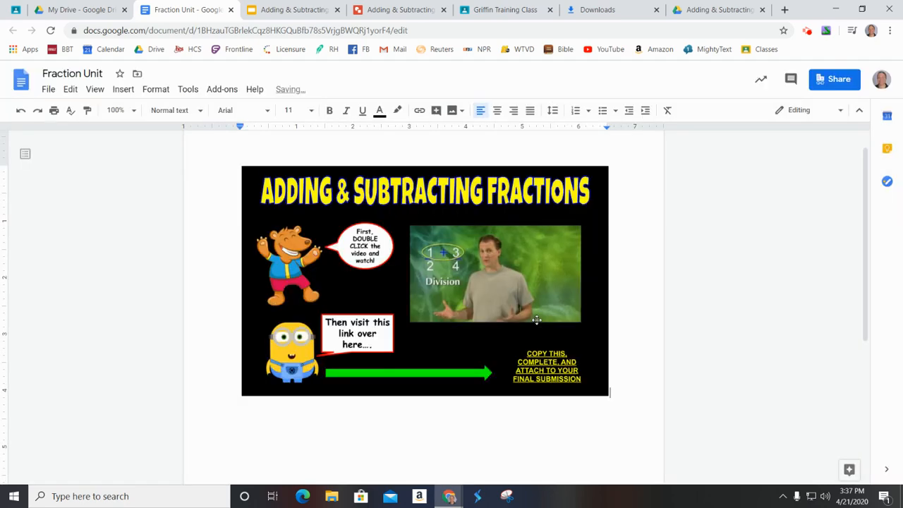
Step: Set the inserted drawing to wrap text and add a blank line beneath it
key(Delete)
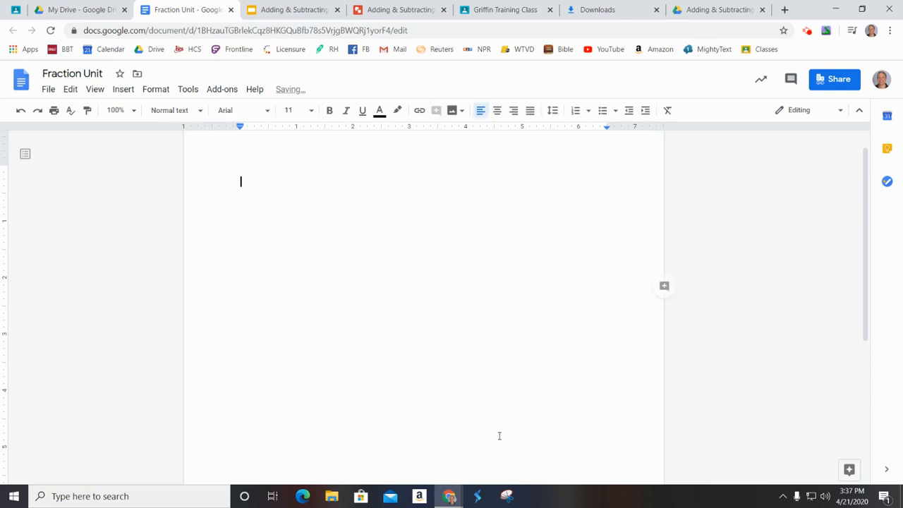
click(22, 106)
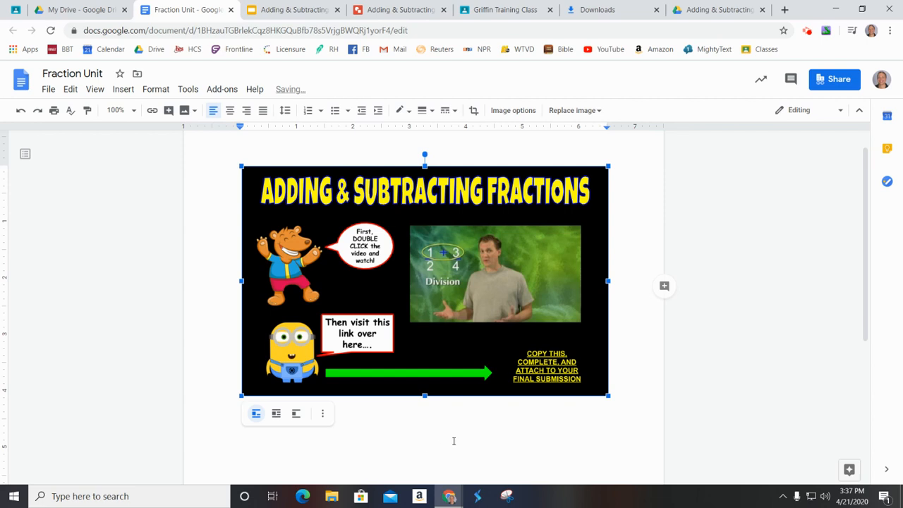
click(277, 415)
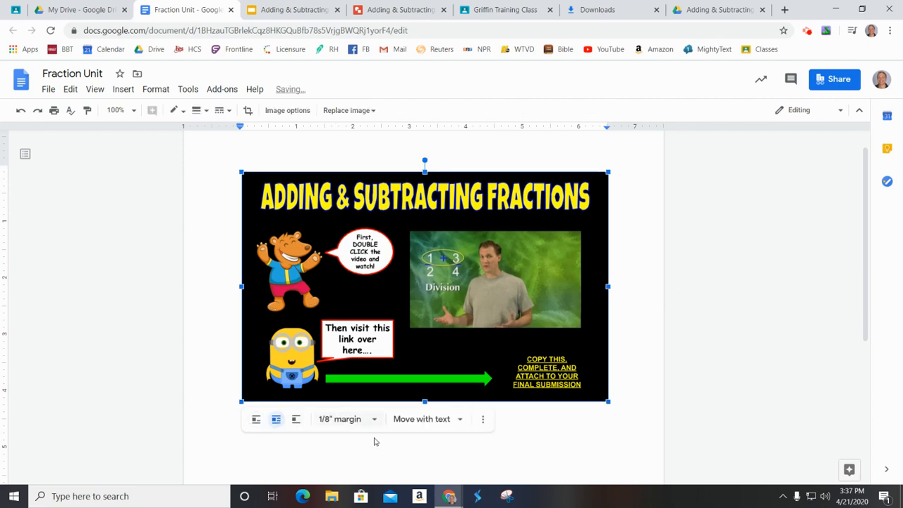
click(512, 423)
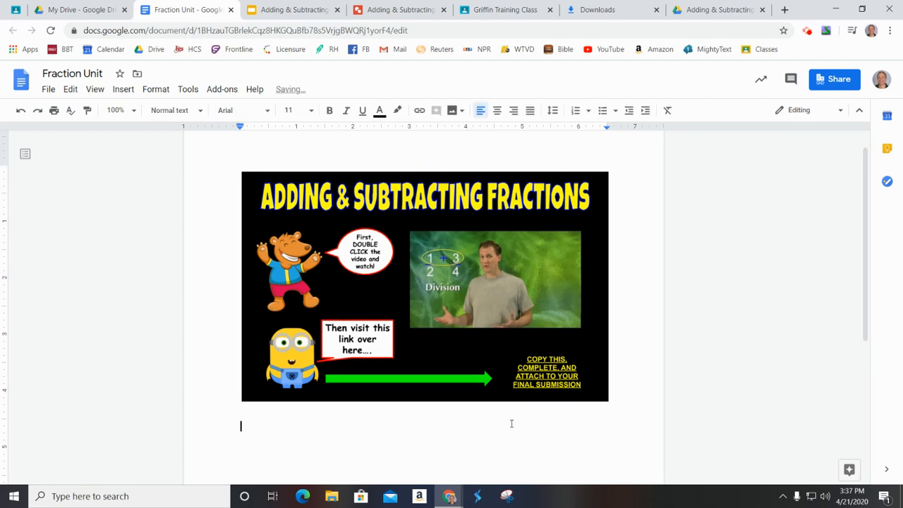
key(Return)
Step: Try to play the video inside the unlinked drawing and return to the text below it
click(499, 277)
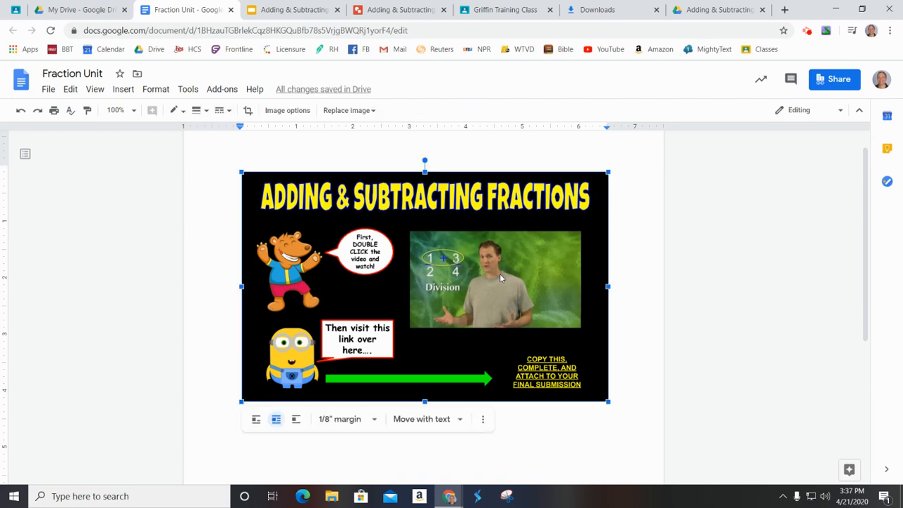
double_click(499, 276)
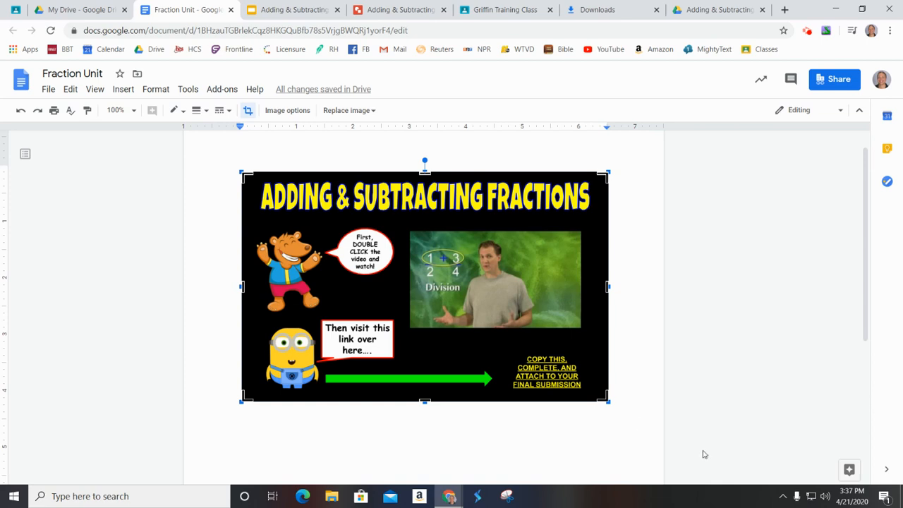
click(618, 438)
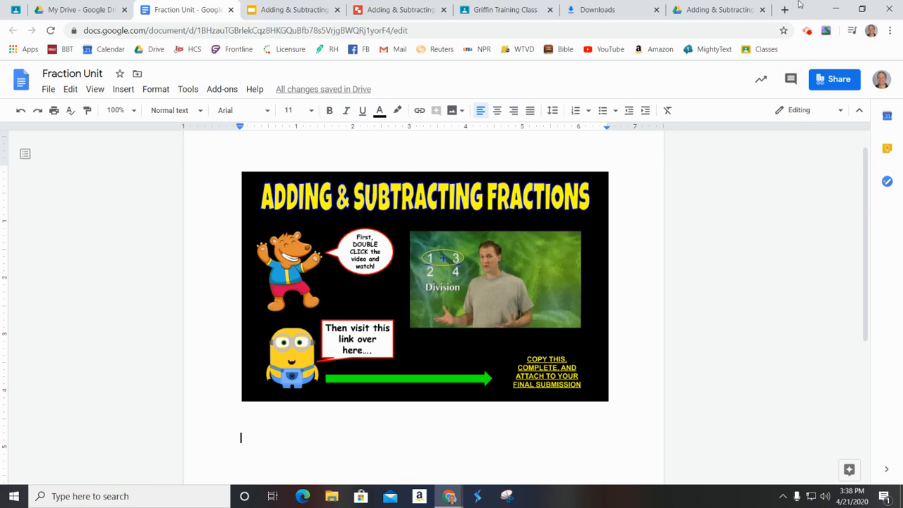
Step: Switch to the training class in Google Classroom and show its classwork
click(78, 9)
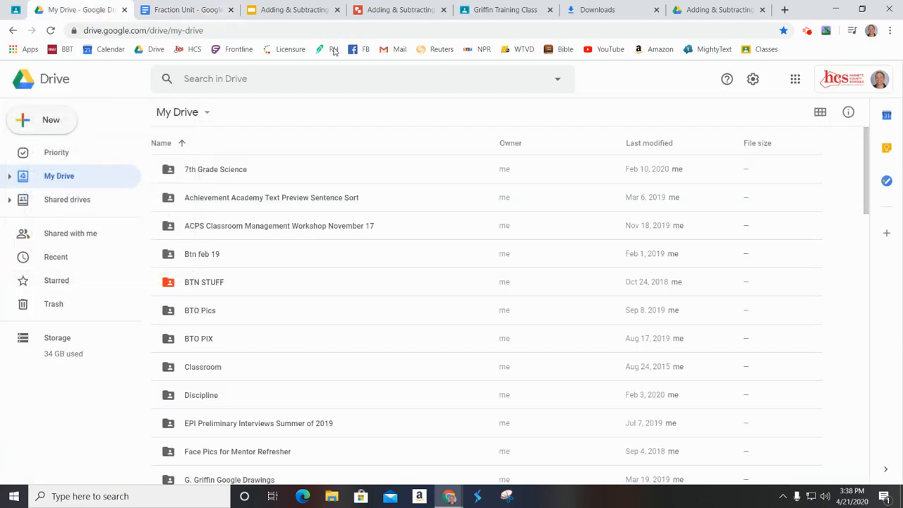
click(15, 12)
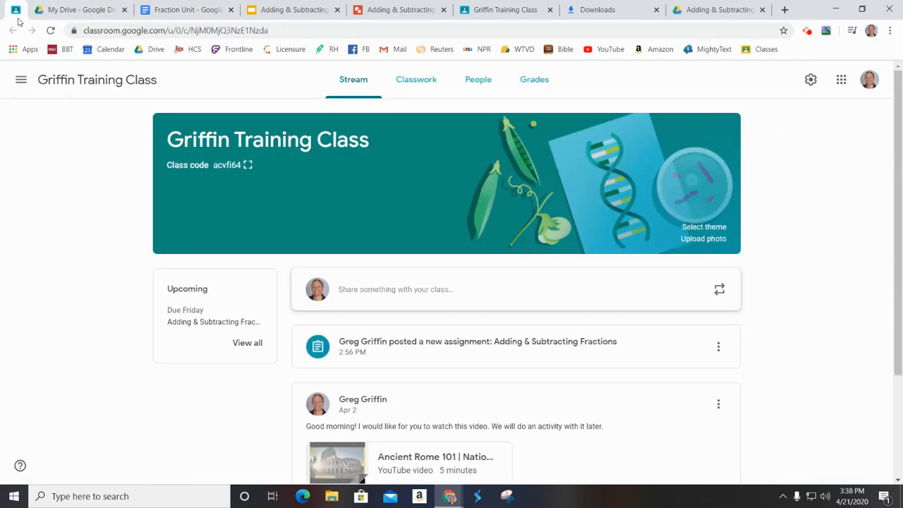
click(420, 82)
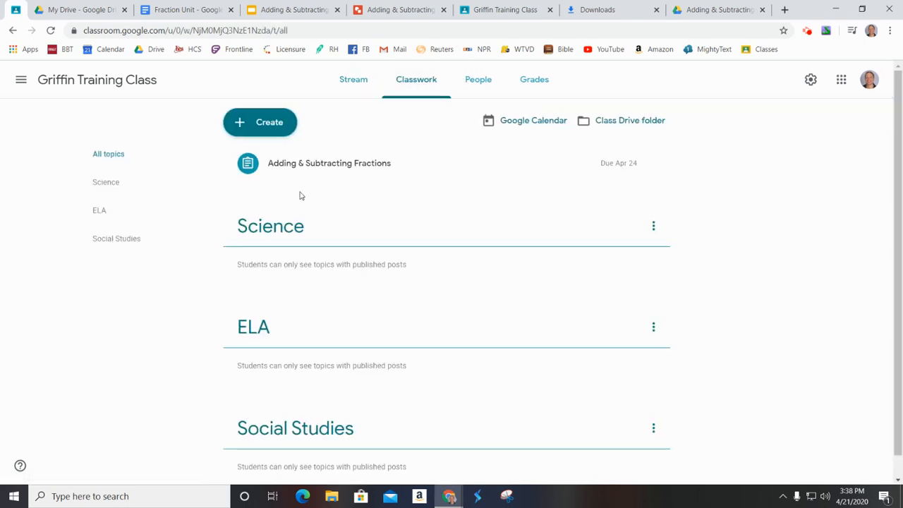
click(262, 132)
click(427, 213)
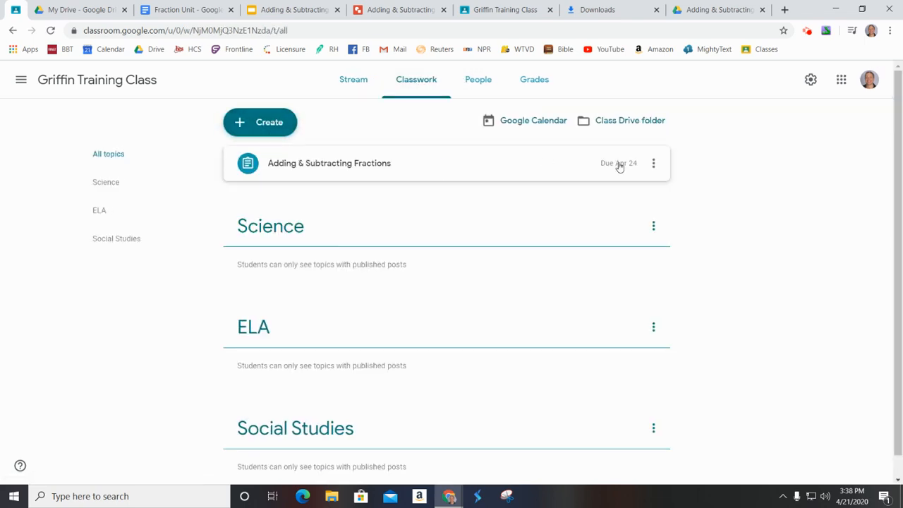
Step: Delete the existing "Adding & Subtracting Fractions" assignment from the classwork
click(649, 163)
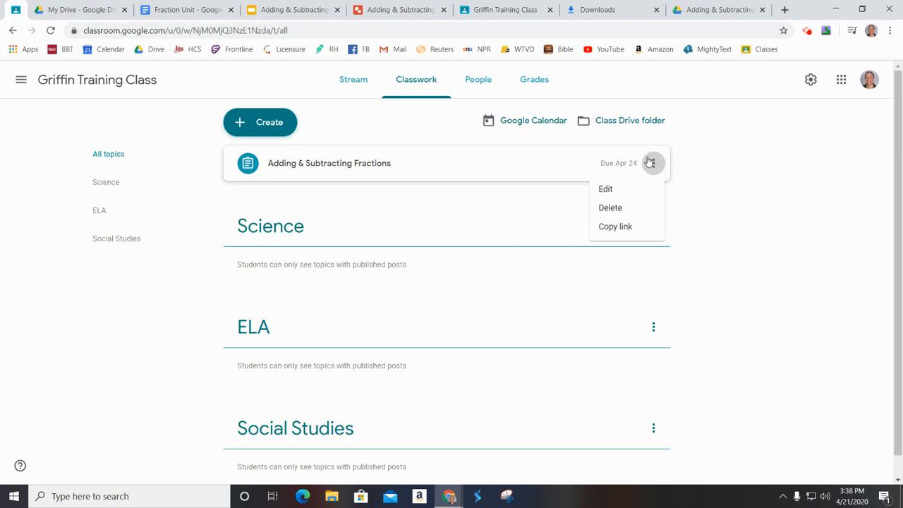
click(621, 208)
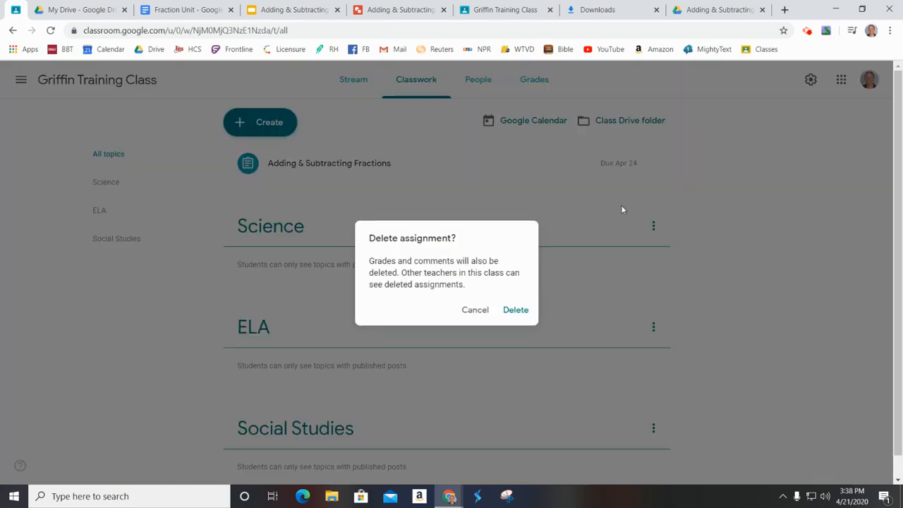
click(516, 312)
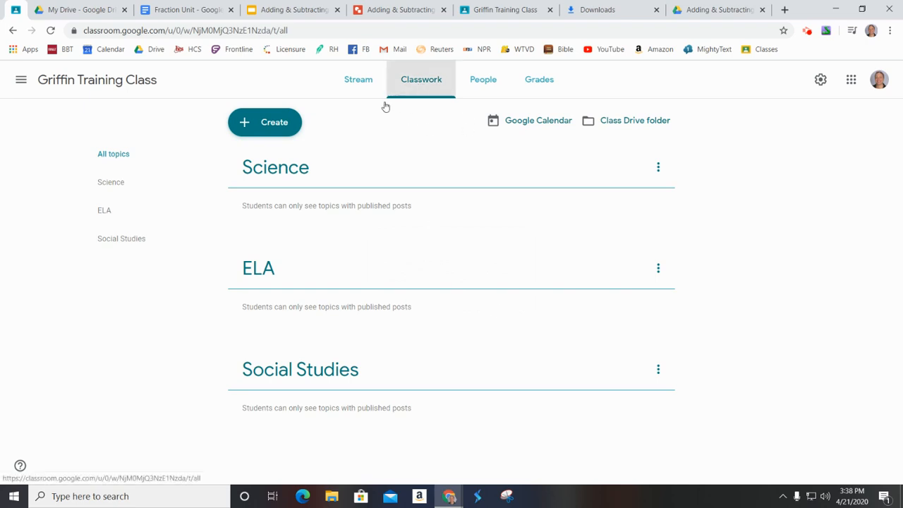
Step: Create a new assignment titled "Adding and Subtracting Fractions"
click(281, 123)
click(285, 156)
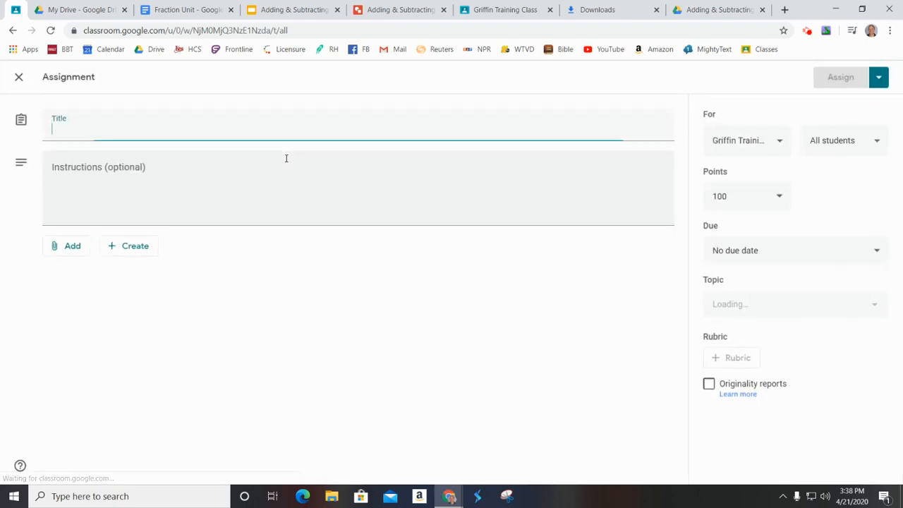
text(Addi)
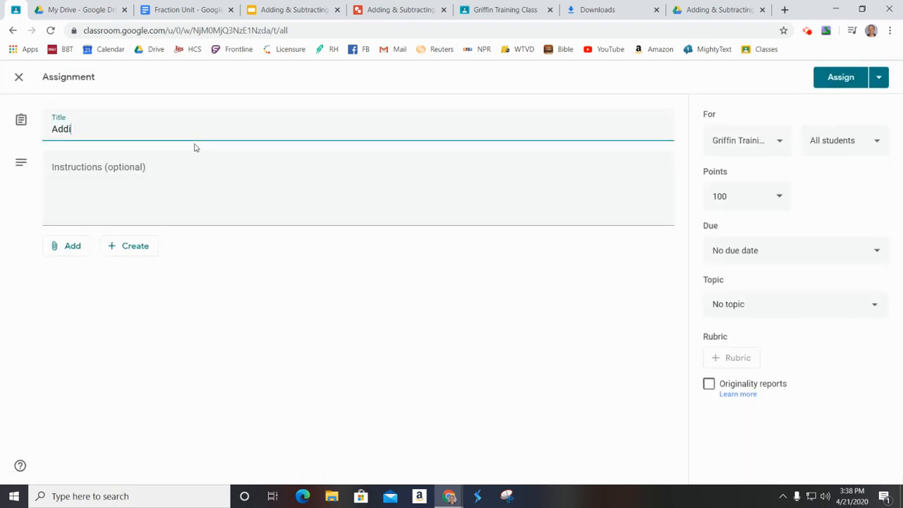
text(ng and Subtracting Fractions)
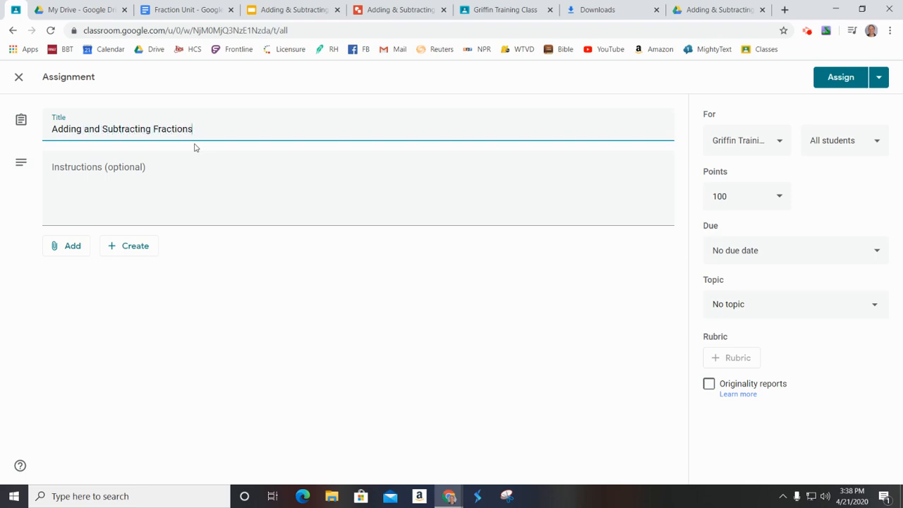
Step: Enter the assignment instructions "Follow the directions on the drawing and visit the links. Don't forget to attach your fractions worksheet to your final submission!"
key(Tab)
text(Fo)
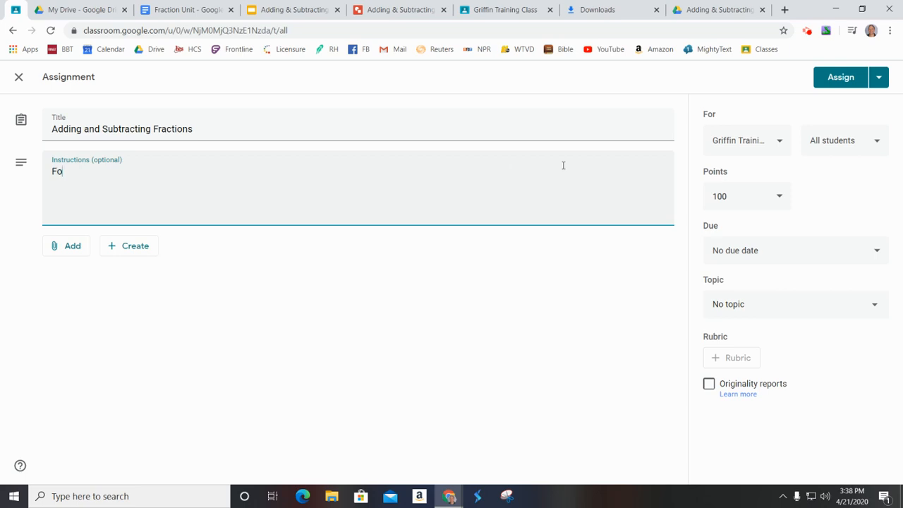
text(llow the directions )
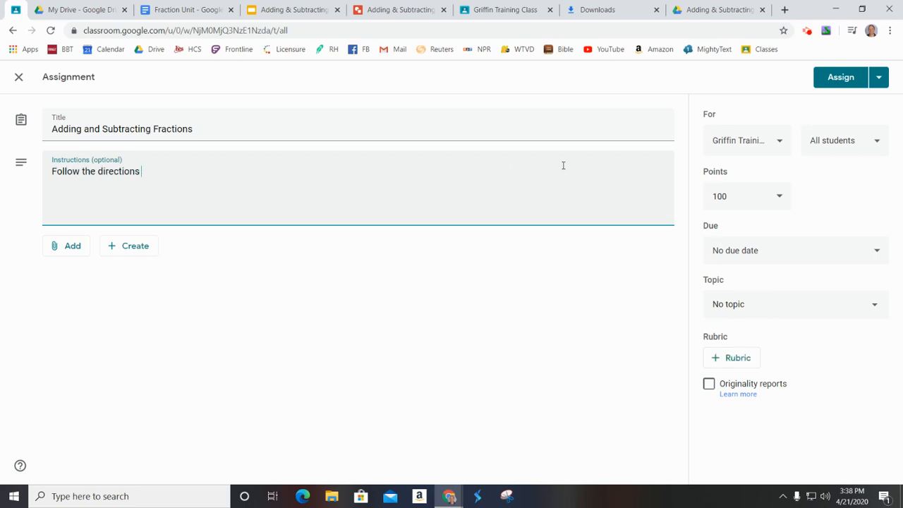
text(on the drawing and visit th elin)
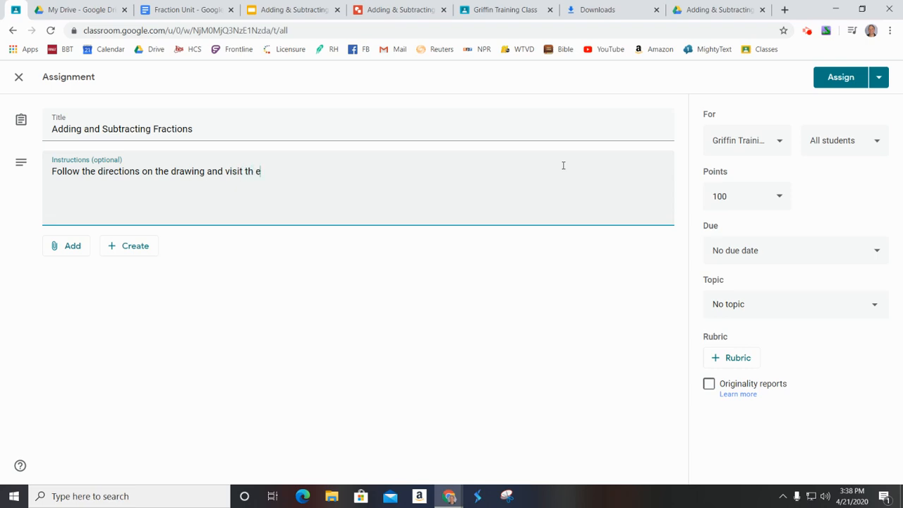
key(BackSpace)
key(BackSpace)
key(BackSpace)
text(links.  Don't forget )
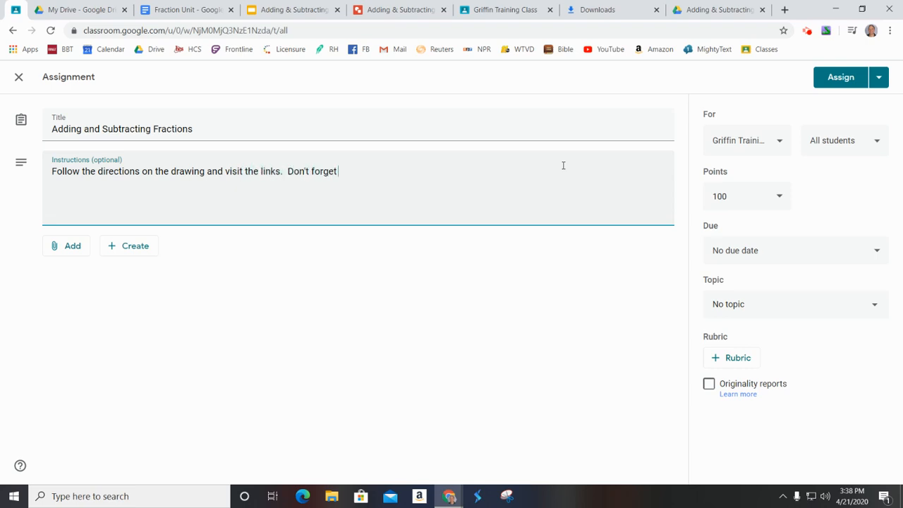
text(to attach your fractions workshee)
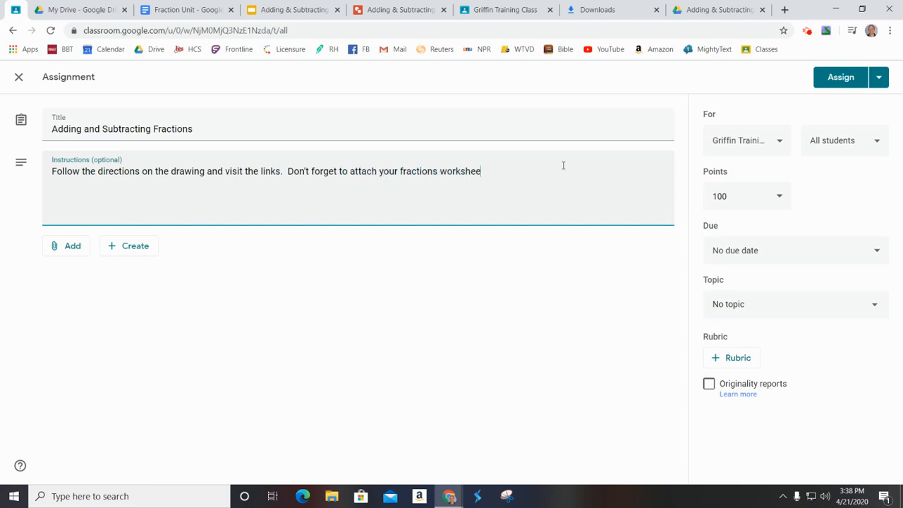
text(t to your final submission!)
Step: Attach Adding & Subtracting Fractions.pdf from Google Drive as a file students can view, and post the assignment to the class
click(71, 247)
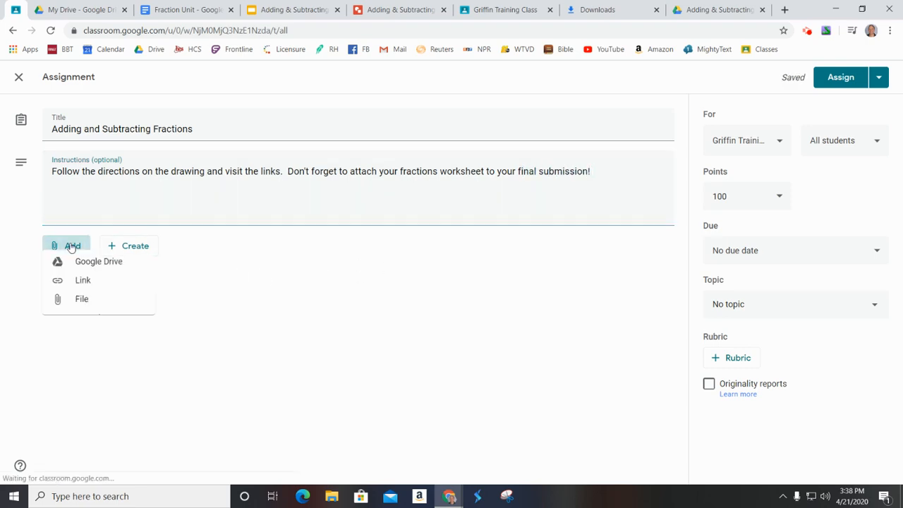
click(105, 272)
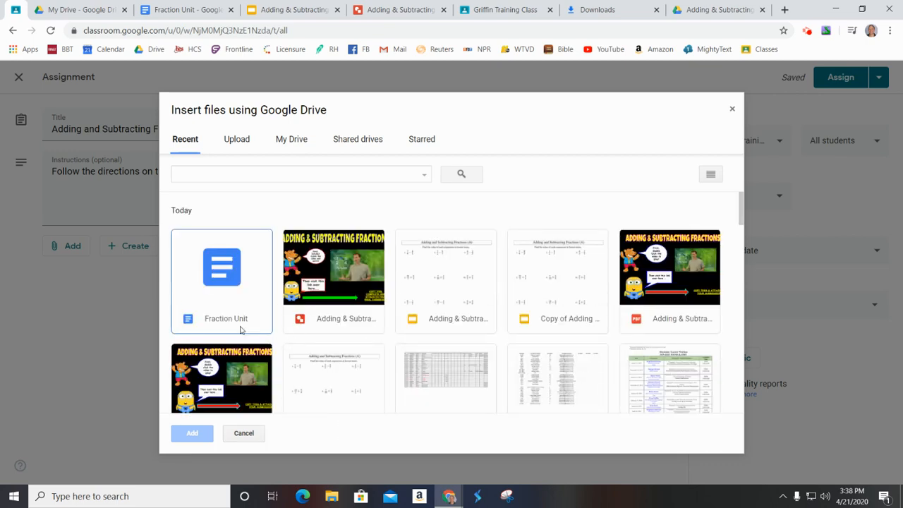
click(668, 276)
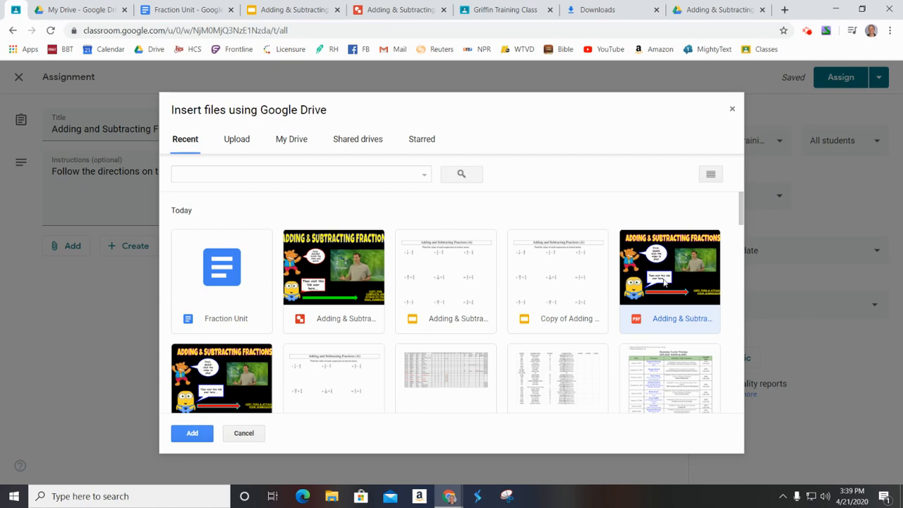
click(193, 433)
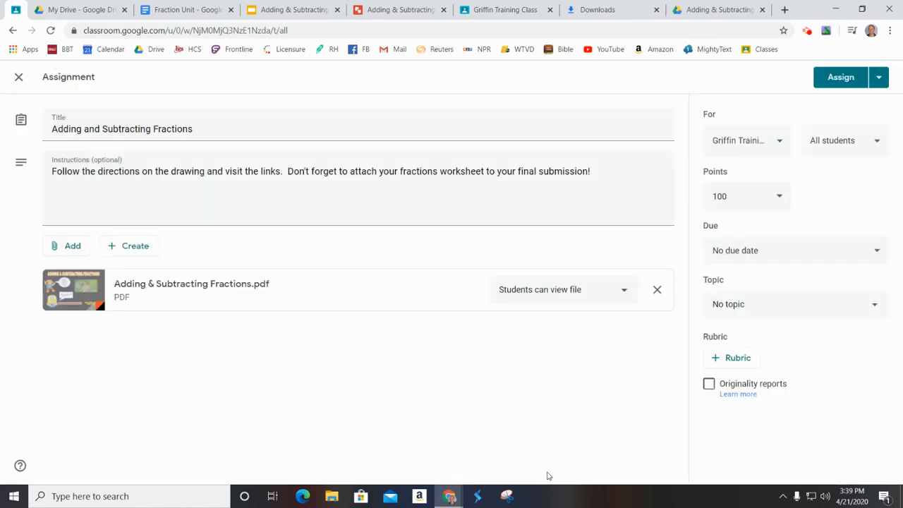
click(625, 294)
click(389, 406)
click(836, 78)
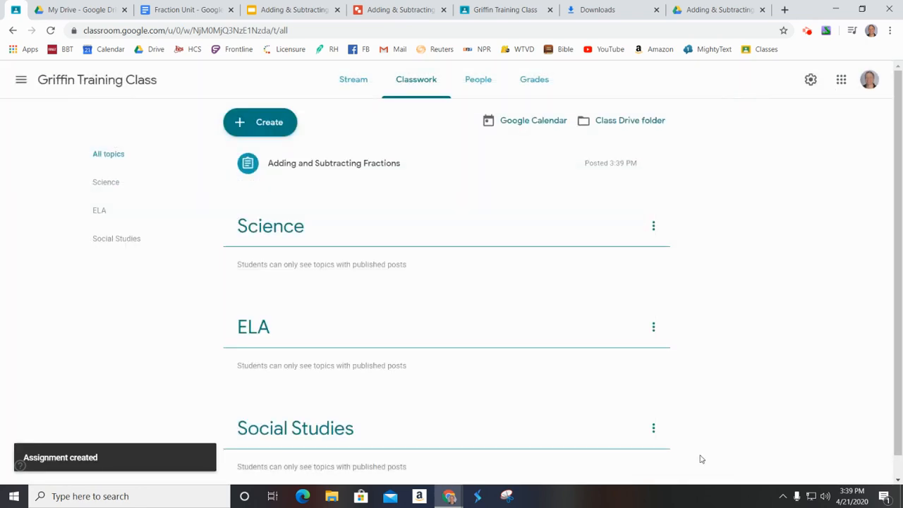
Step: Open the PDF attached to the new "Adding and Subtracting Fractions" assignment in the refreshed student view of the class
click(508, 12)
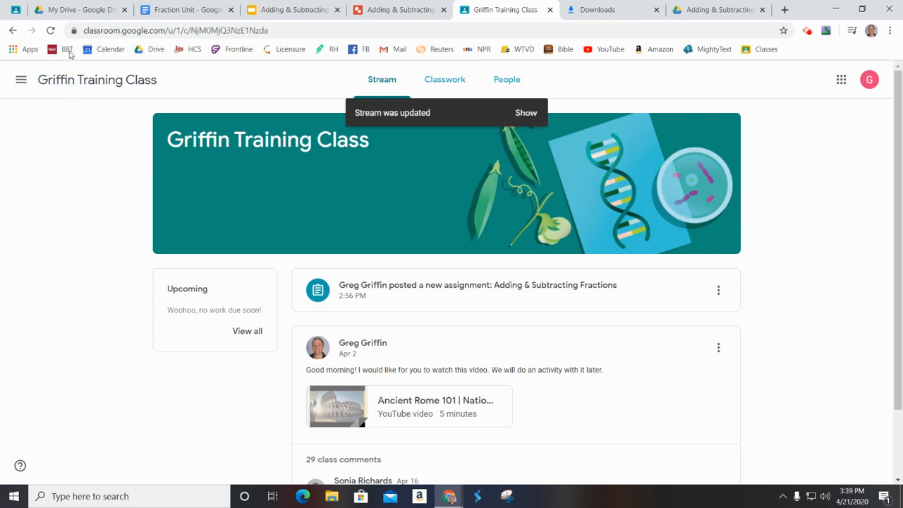
click(51, 30)
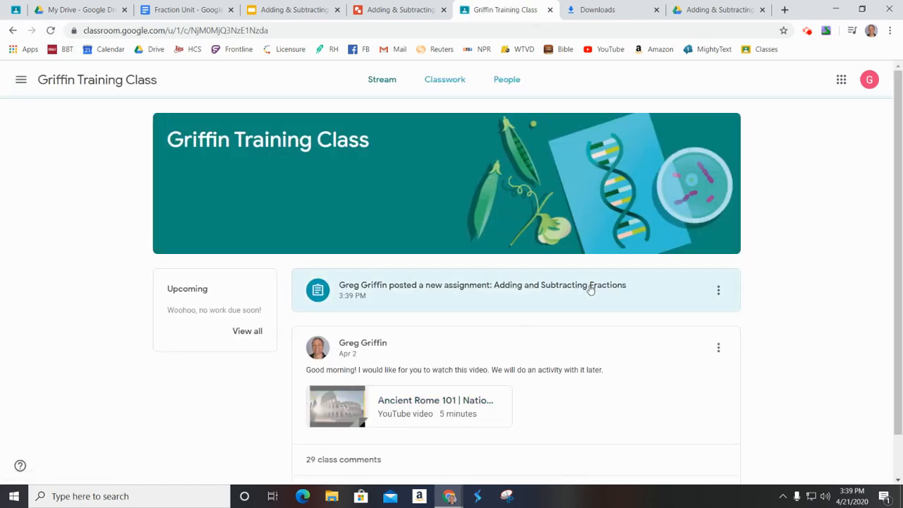
click(590, 287)
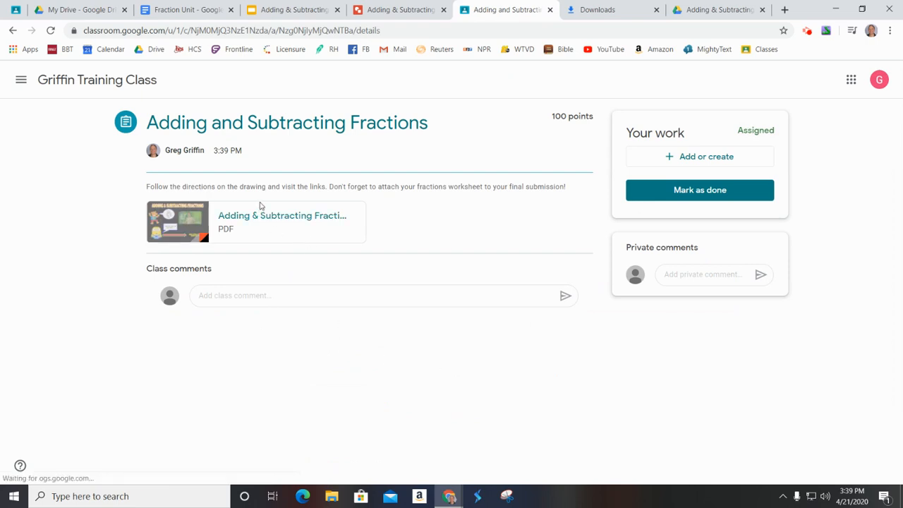
click(259, 206)
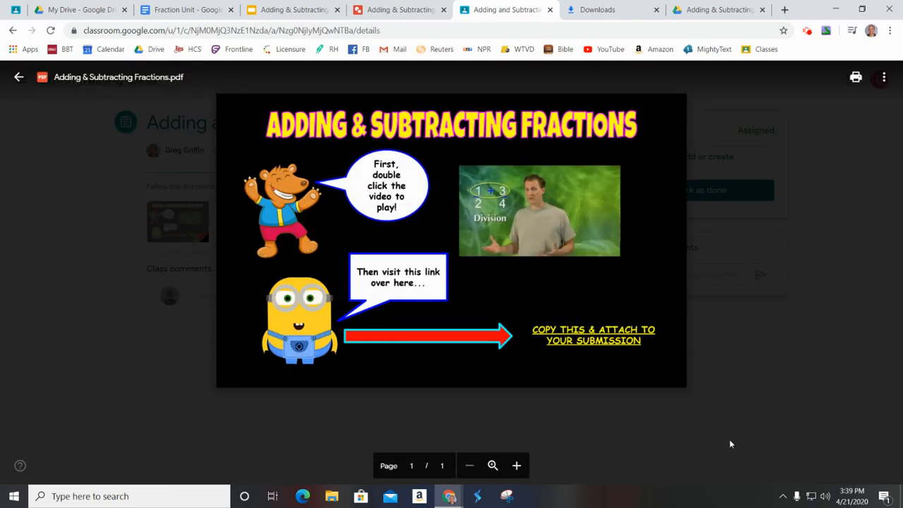
Step: Test the video link and the worksheet copy link in the PDF, close the pages they open, and return to the assignment
click(508, 198)
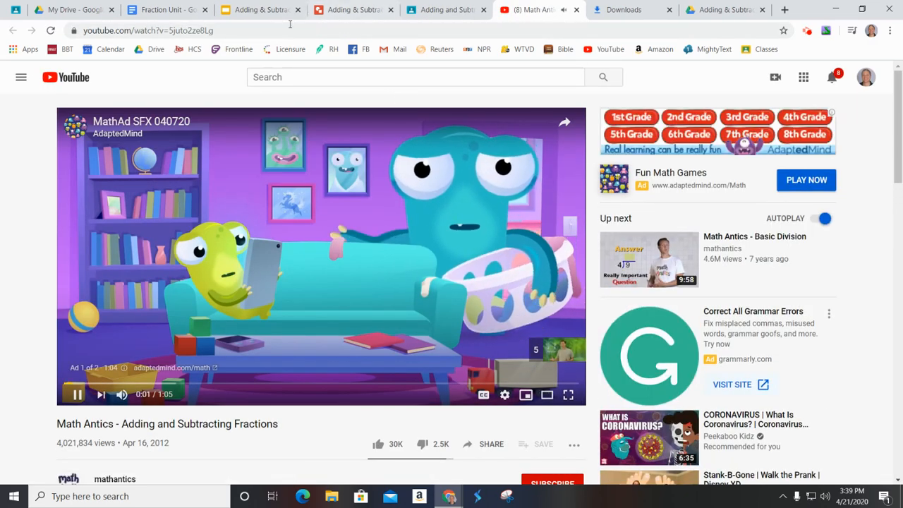
click(577, 10)
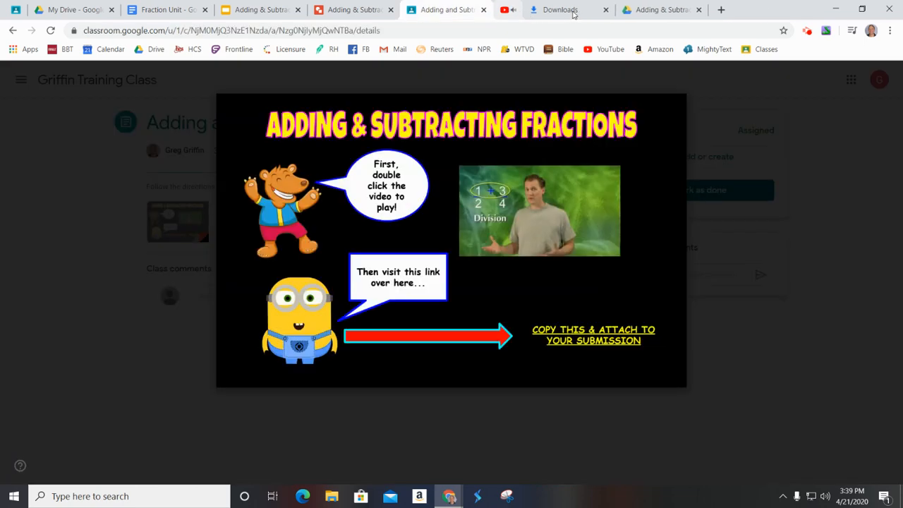
click(562, 337)
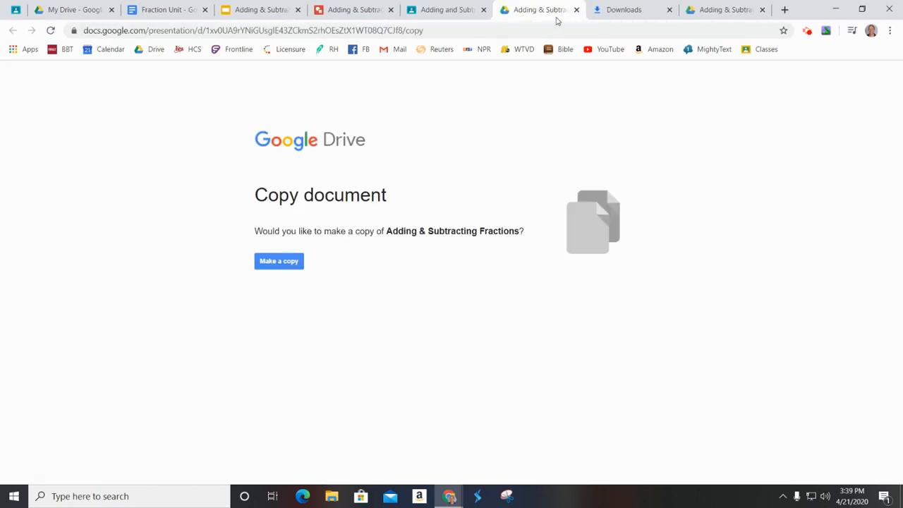
click(576, 10)
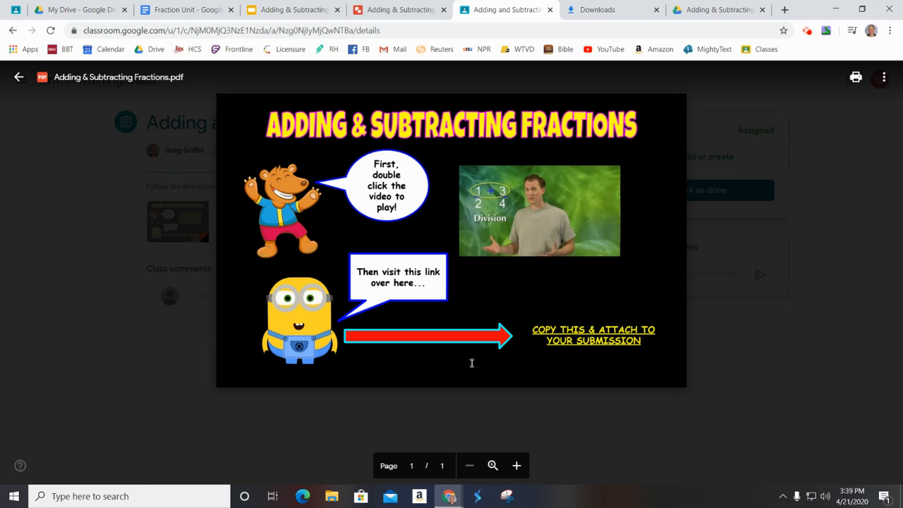
click(19, 77)
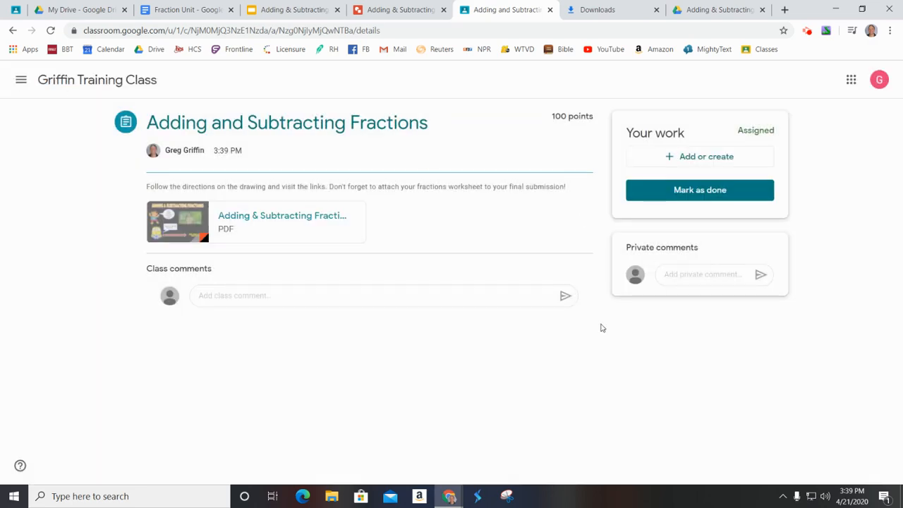
Step: Return to the teacher view of the classwork and delete the "Adding and Subtracting Fractions" assignment
click(21, 80)
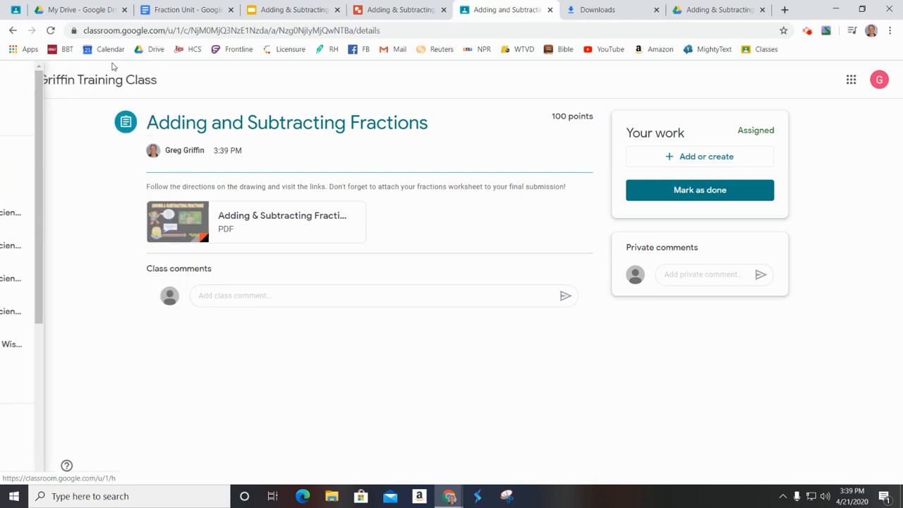
click(15, 9)
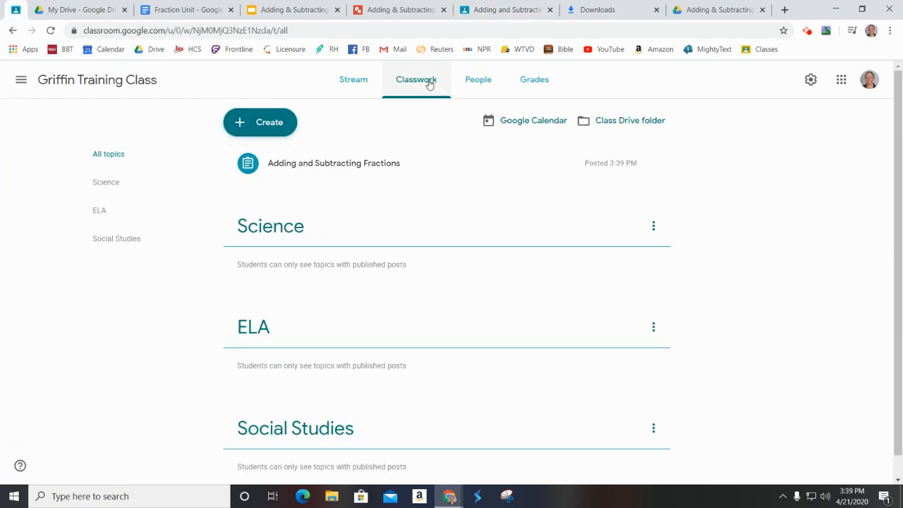
click(655, 165)
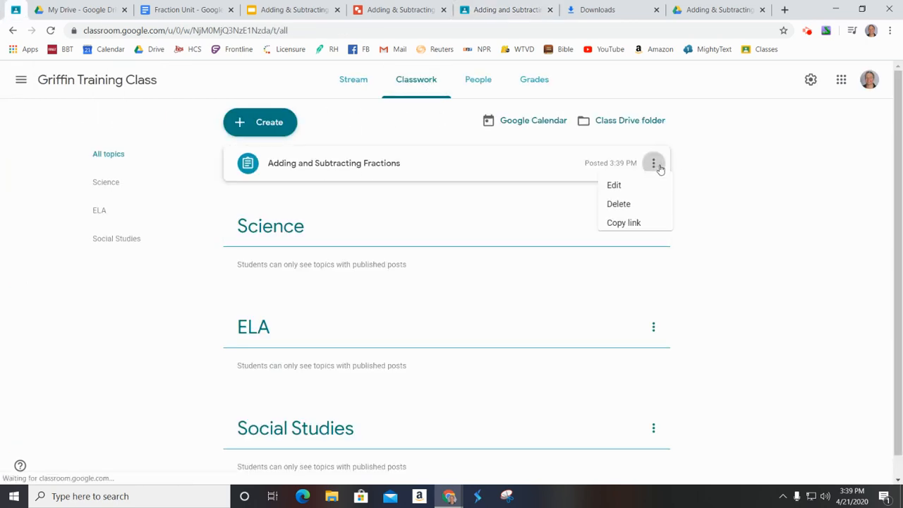
click(628, 210)
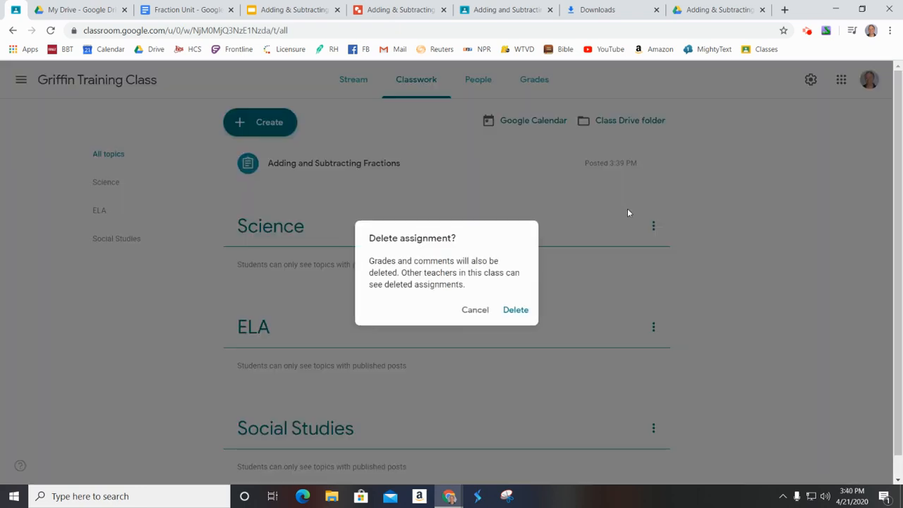
click(515, 311)
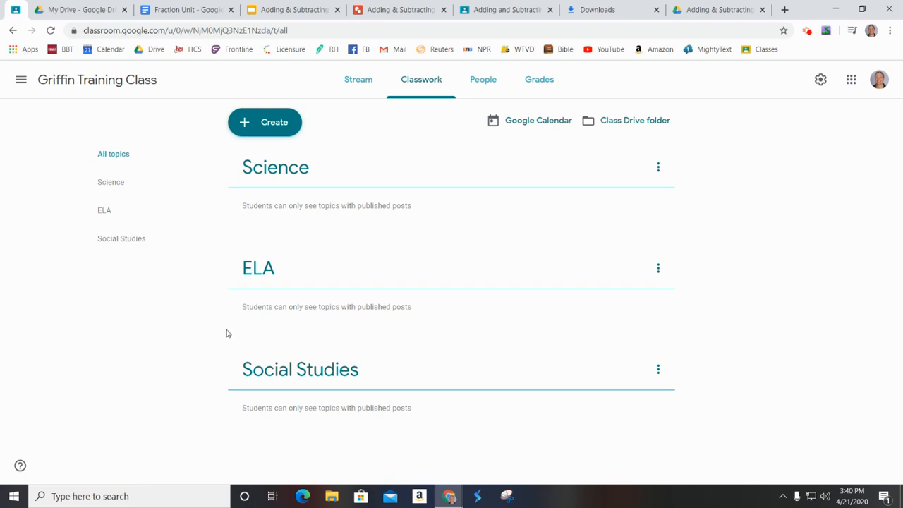
Step: Create a new assignment titled "Fractions" in the class's classwork
click(279, 134)
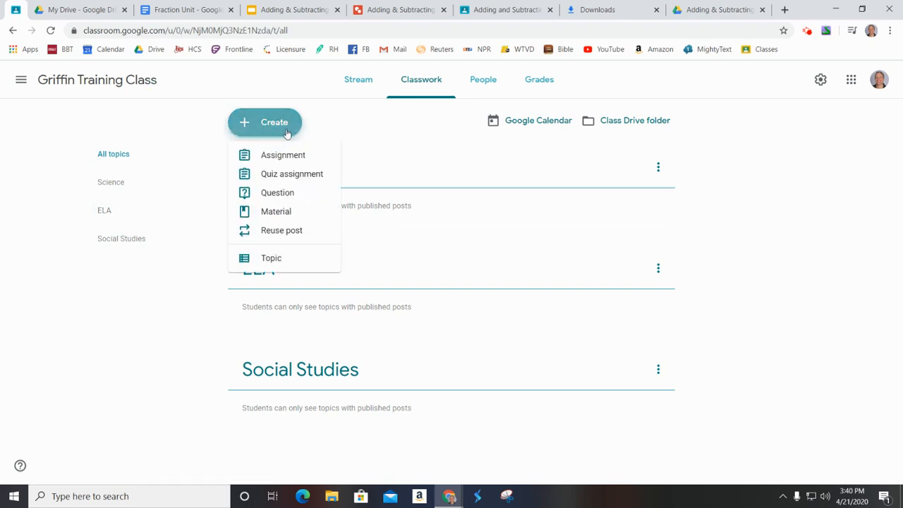
click(289, 155)
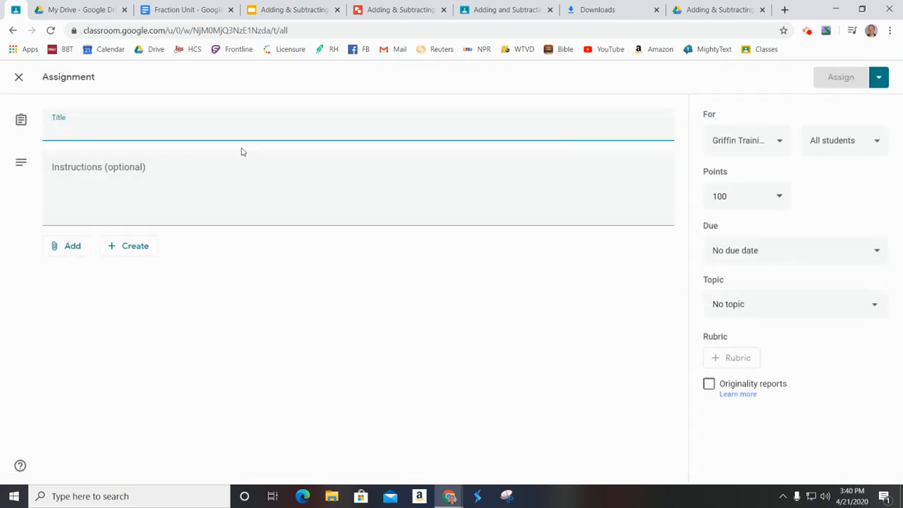
text(Fractions)
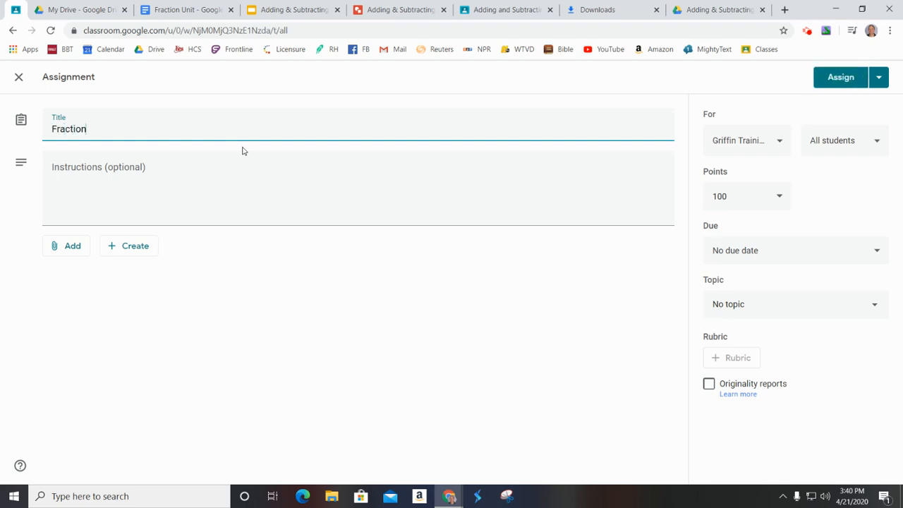
Step: Enter the assignment instructions "Follow the instructions on the drawing. Visit all the links. Don't forget to attach your fractions worksheet to your final submission."
key(Tab)
text(F)
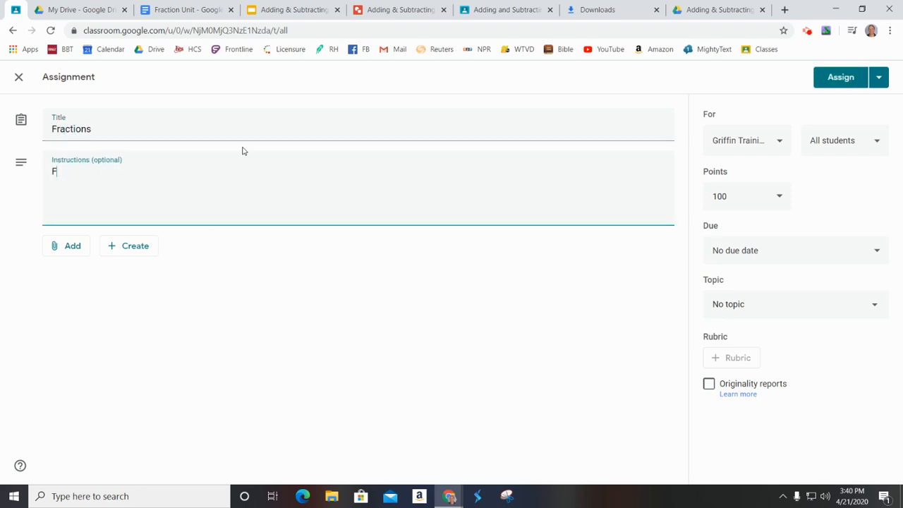
text(ollow the instruction)
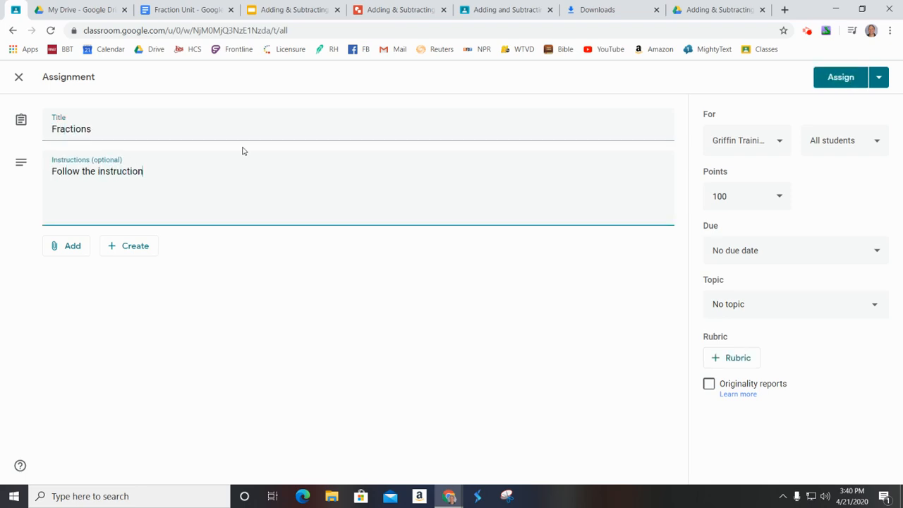
text(s on the drawing.  Visit all the l)
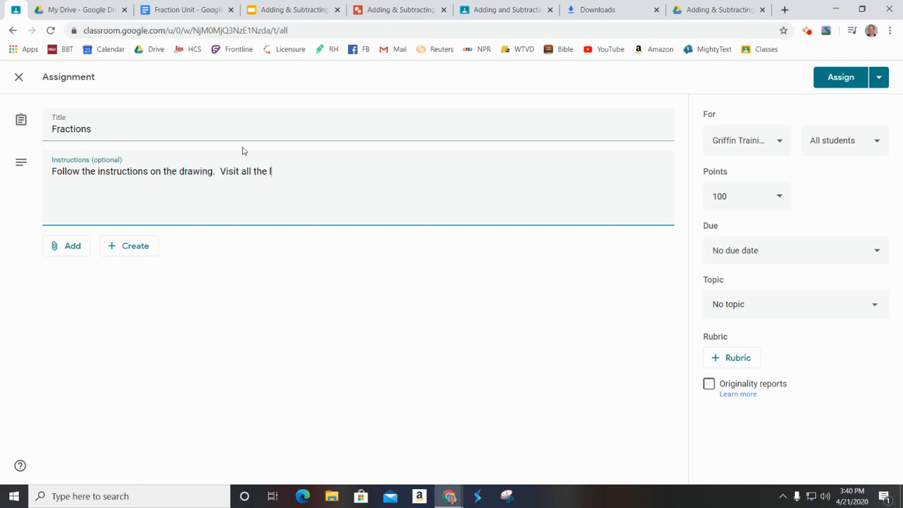
text(inks.  Don't forget to attach)
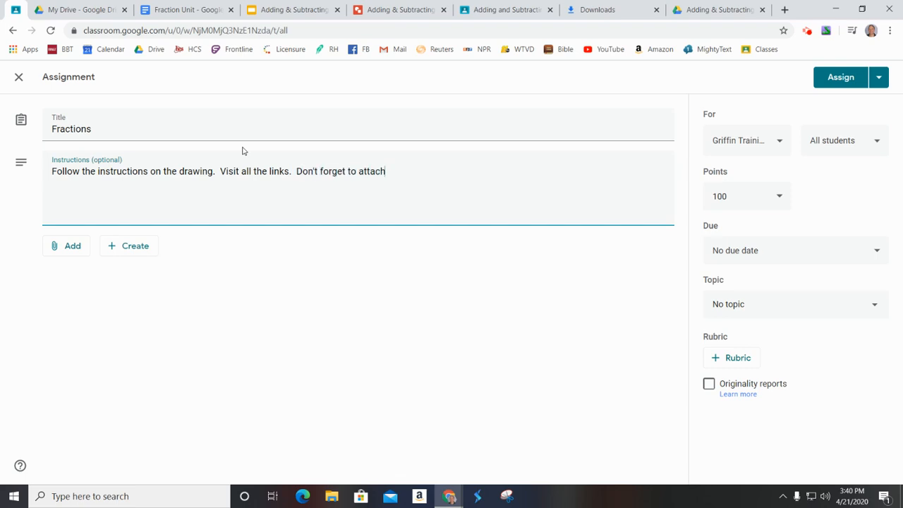
text( your fractions owr)
text(ksheet )
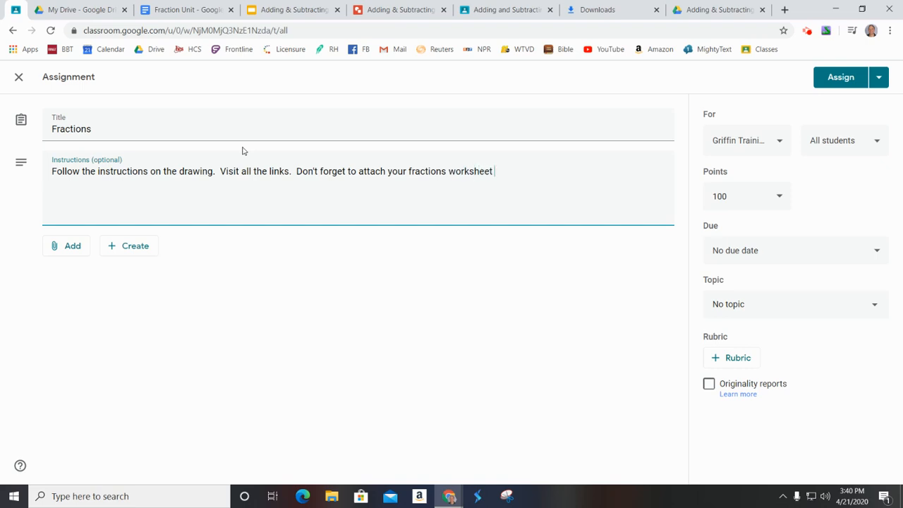
text(to your final submss)
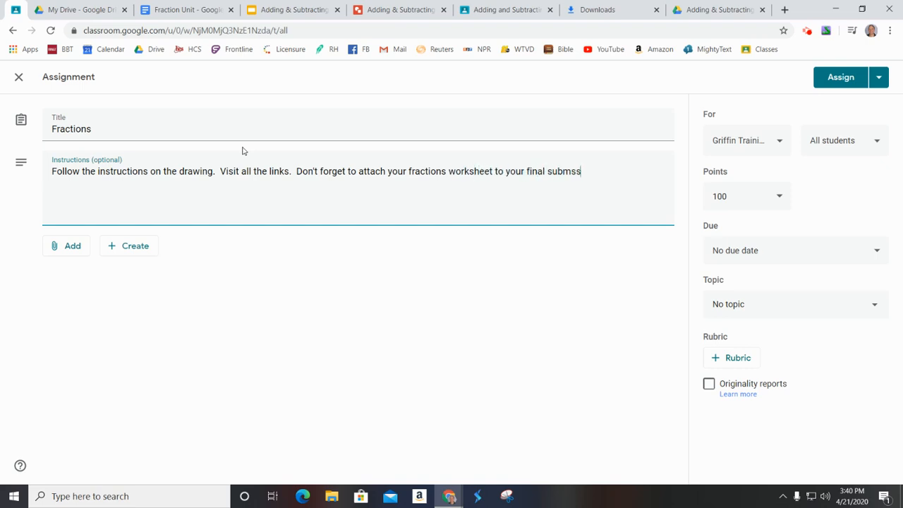
key(BackSpace)
key(BackSpace)
key(BackSpace)
text(ission)
Step: Attach the "Adding & Subtracting Fractions" Google Drawing from the recent Drive files to the assignment
click(71, 245)
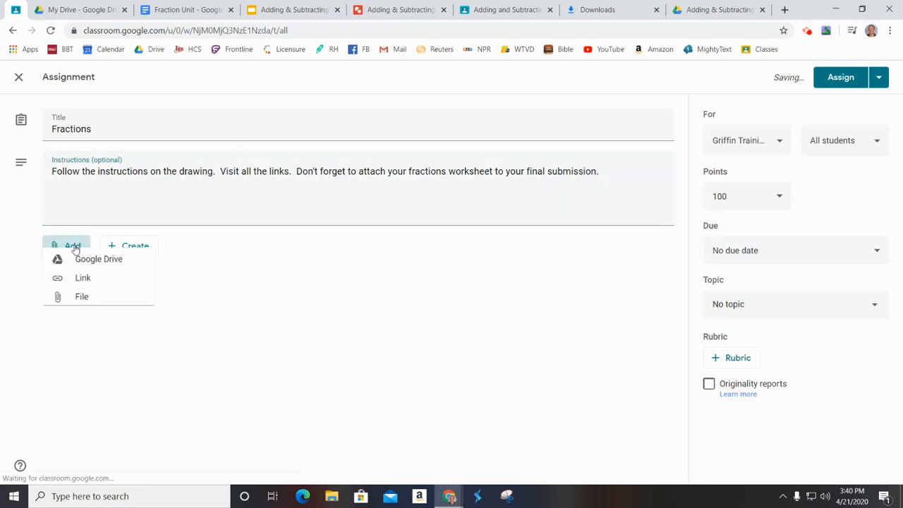
click(92, 273)
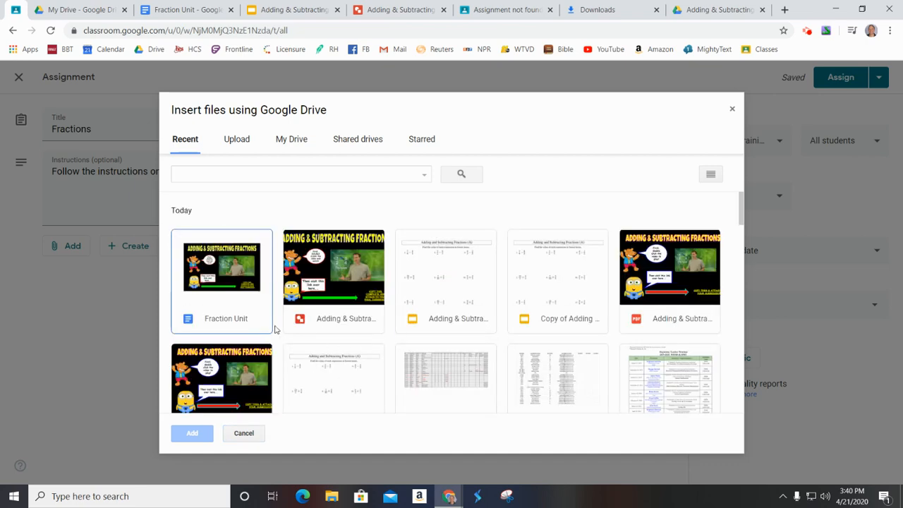
click(341, 280)
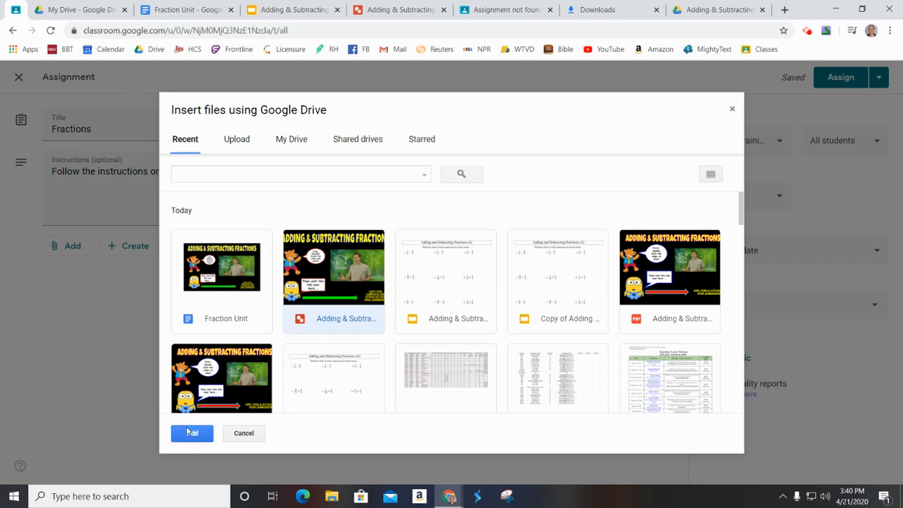
click(189, 432)
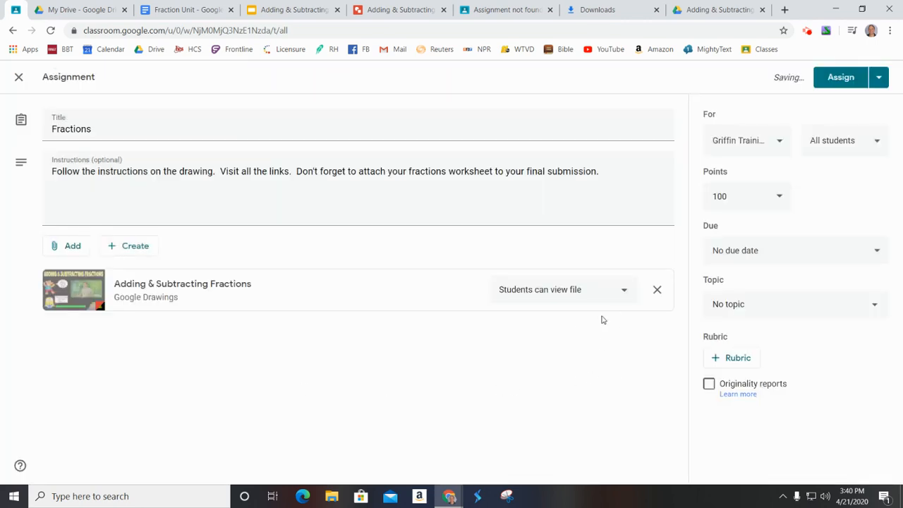
Step: Choose "Students can view file" for the attached drawing and assign the "Fractions" assignment to the class
click(613, 294)
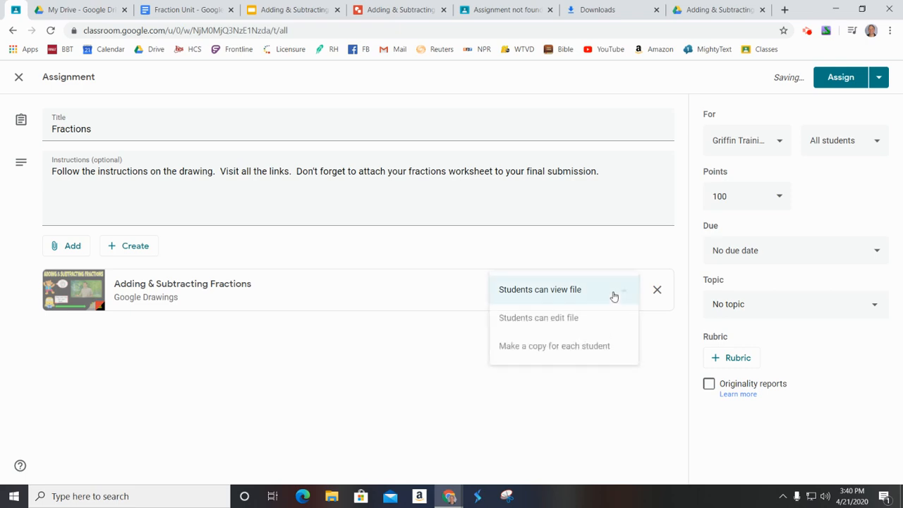
click(598, 350)
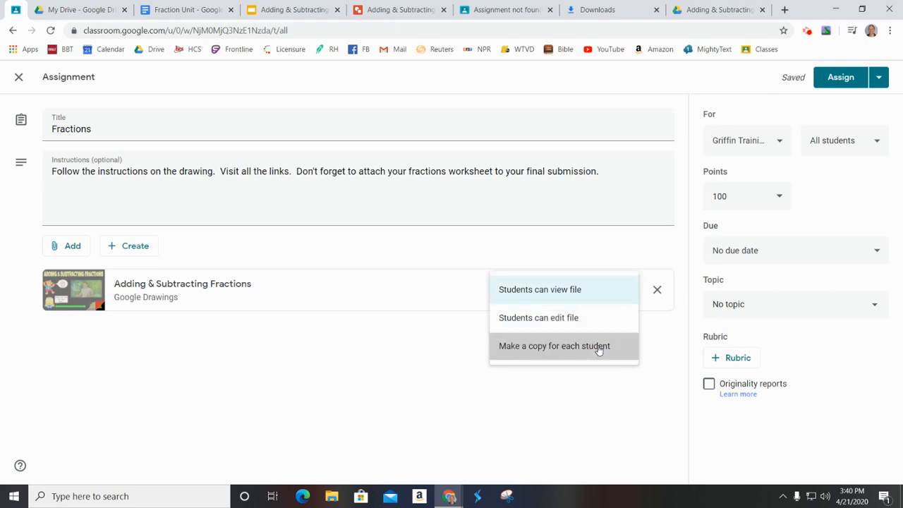
click(604, 297)
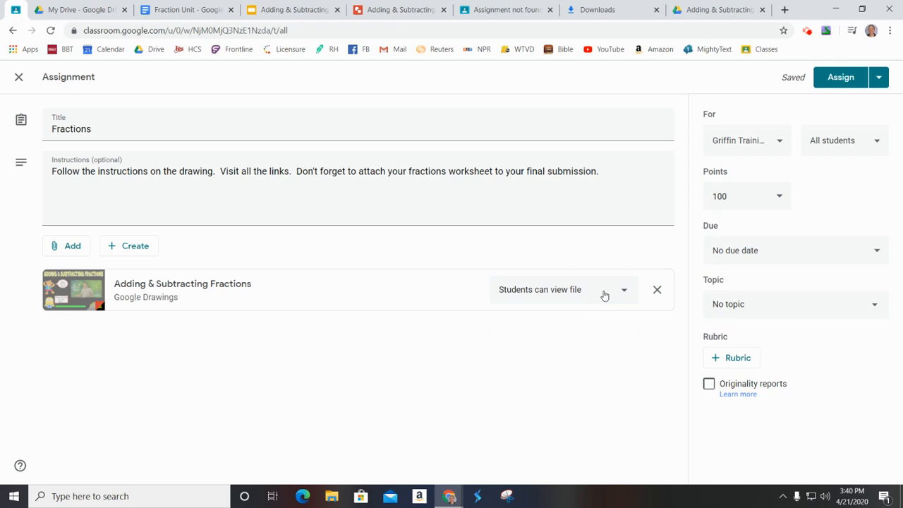
click(834, 82)
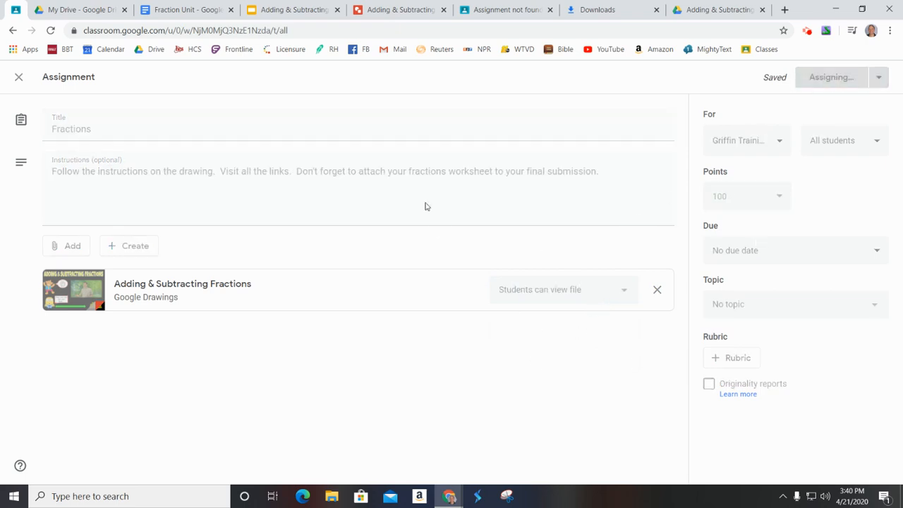
Step: Switch to the student view of Griffin Training Class, reload the stream, and open the "Fractions" assignment's attached drawing
click(479, 8)
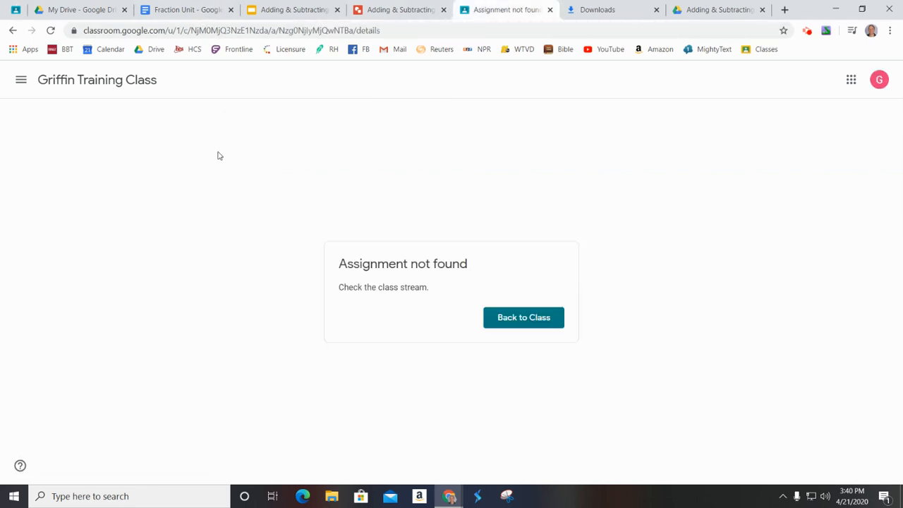
click(54, 80)
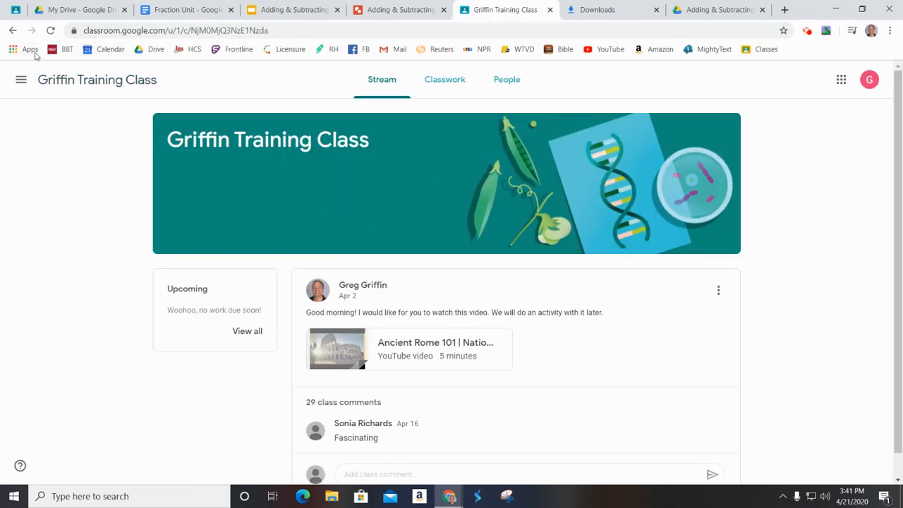
click(50, 30)
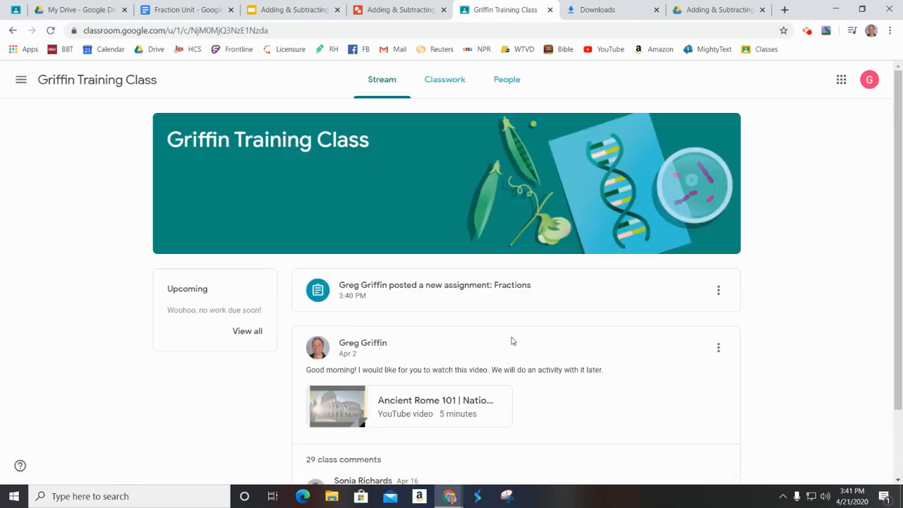
click(503, 285)
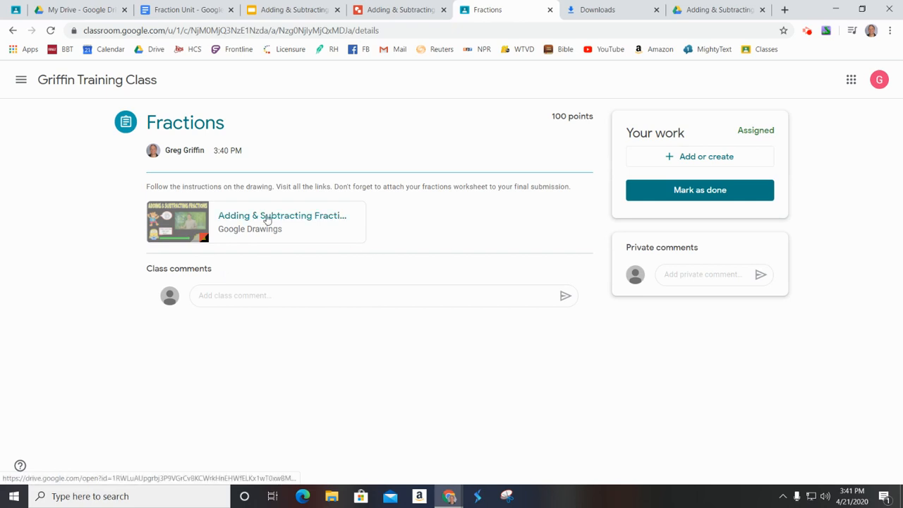
click(266, 218)
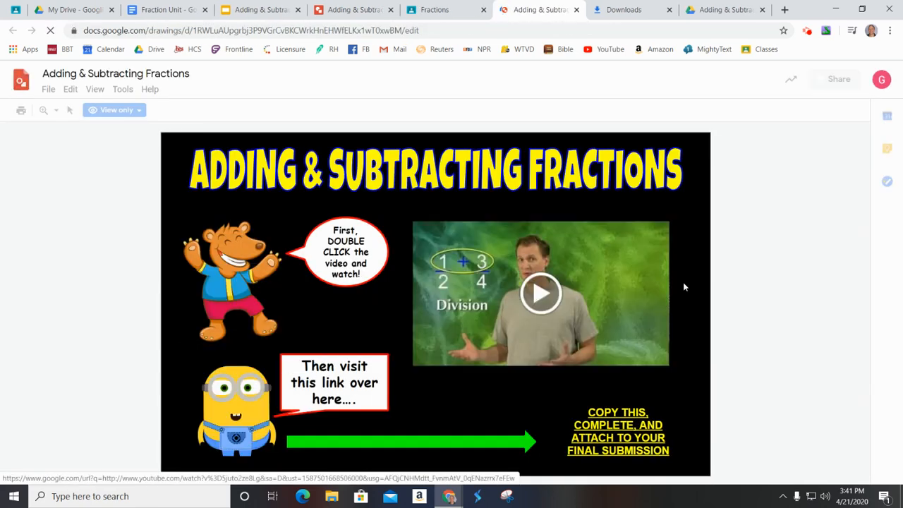